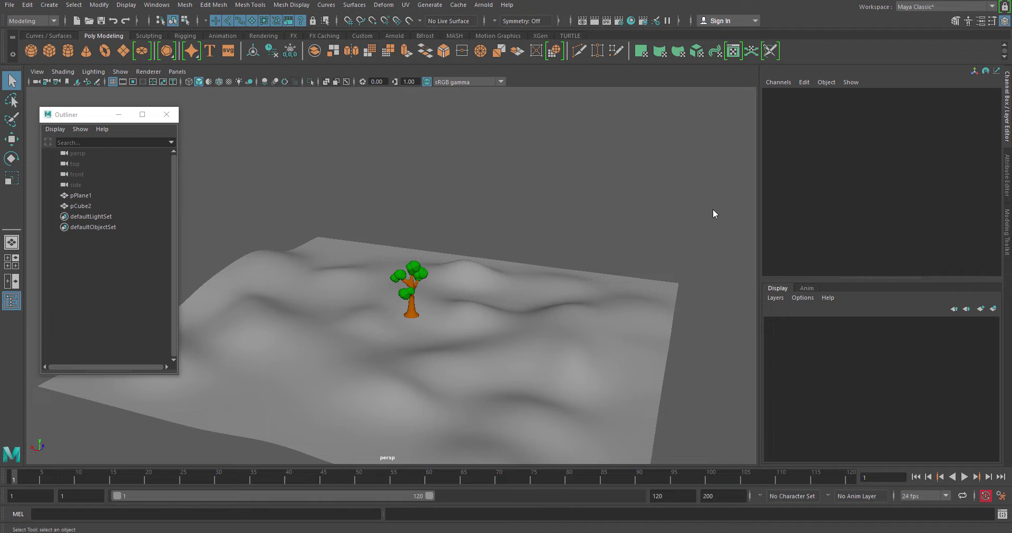
# Step: Scale the tree down uniformly to about 0.683
pyautogui.scroll(4, 497, 332)
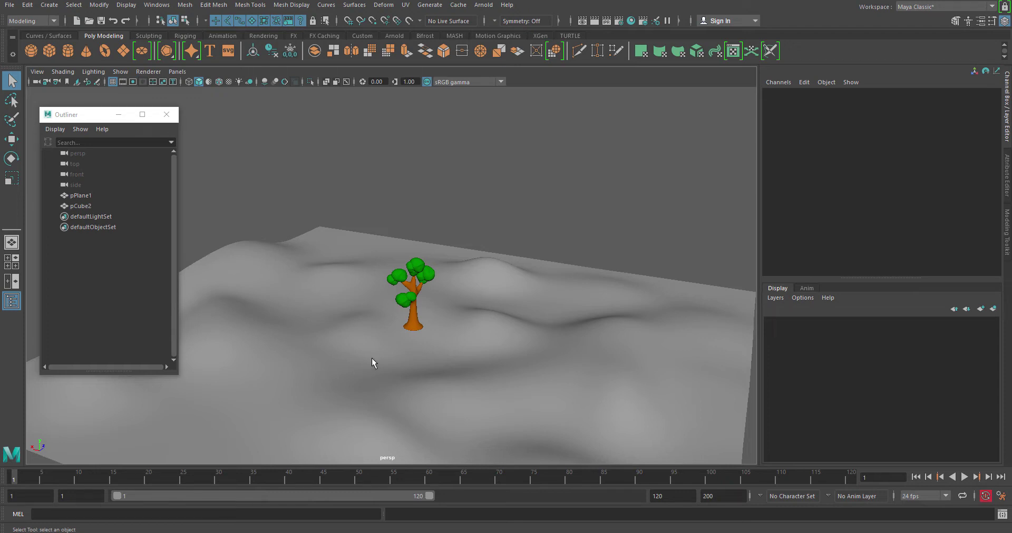
pyautogui.keyDown('alt'); pyautogui.moveTo(372, 363); pyautogui.dragTo(388, 355); pyautogui.keyUp('alt')
pyautogui.click(427, 324)
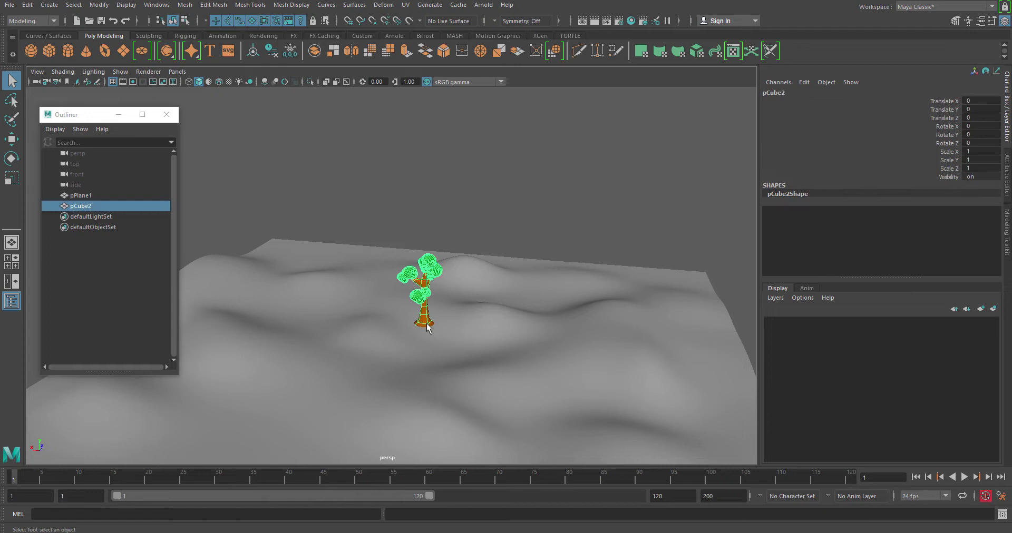
pyautogui.press('r')
pyautogui.moveTo(424, 324); pyautogui.dragTo(401, 337)
# Step: Lower the tree onto the hilly terrain, to a Translate Y of about -0.916
pyautogui.press('w')
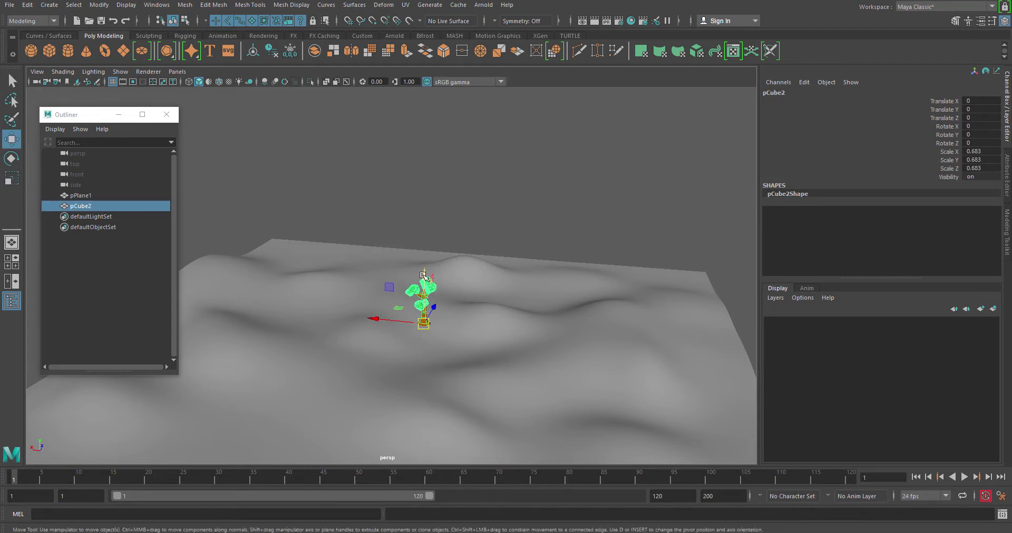
pyautogui.moveTo(425, 276); pyautogui.dragTo(422, 382)
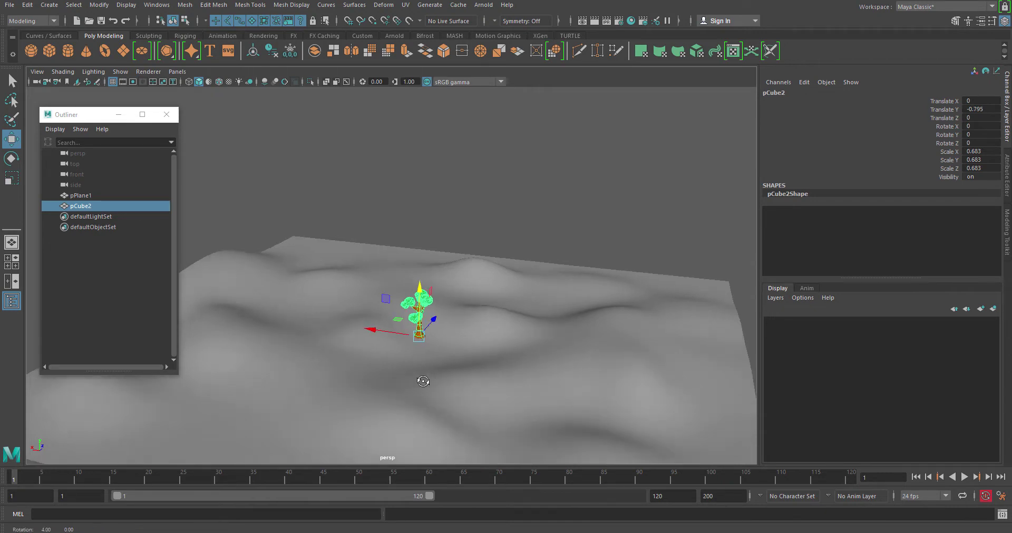
pyautogui.scroll(3, 426, 324)
pyautogui.moveTo(425, 324); pyautogui.dragTo(422, 321)
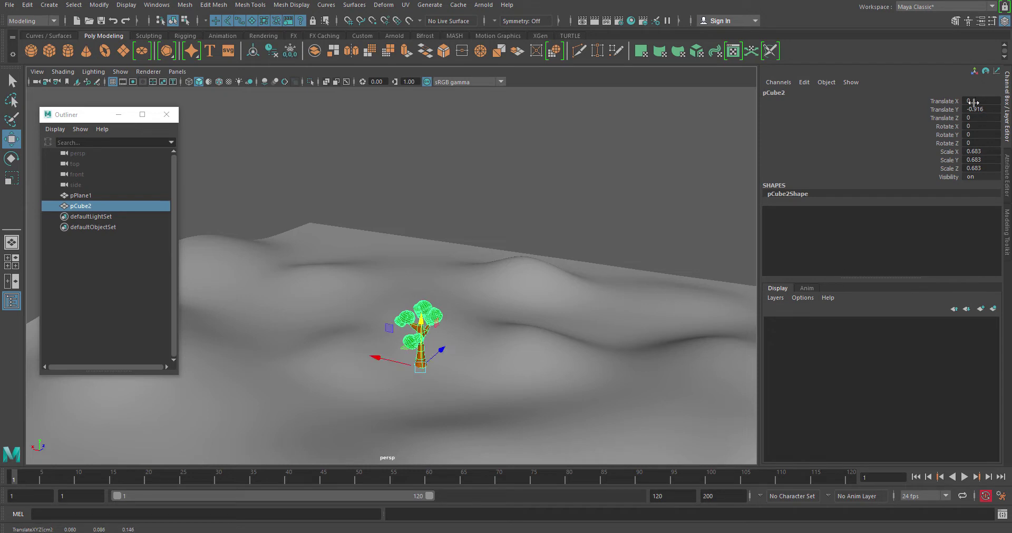
# Step: Freeze the tree's transformations and deselect it
pyautogui.click(967, 151)
pyautogui.press('Return')
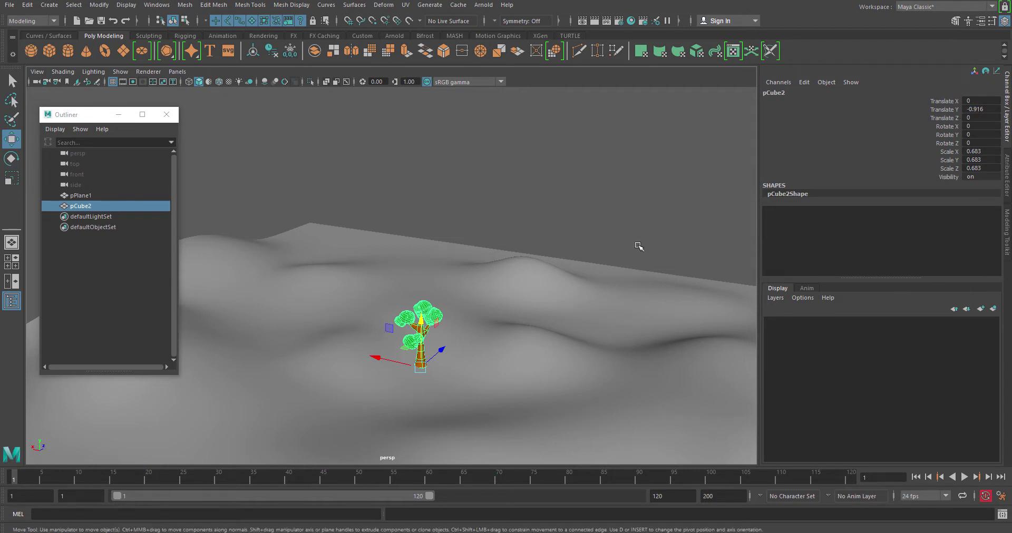
pyautogui.click(99, 5)
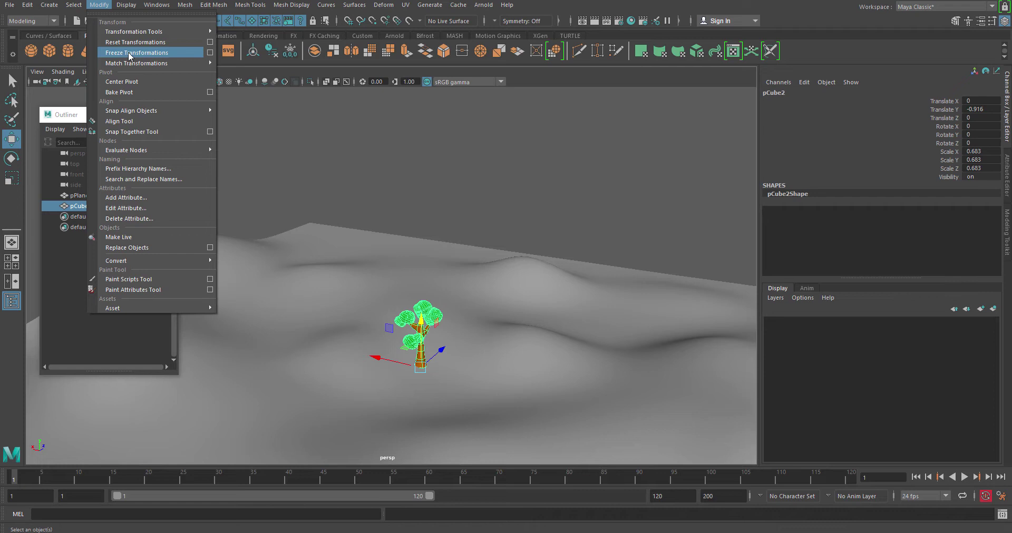
pyautogui.click(129, 54)
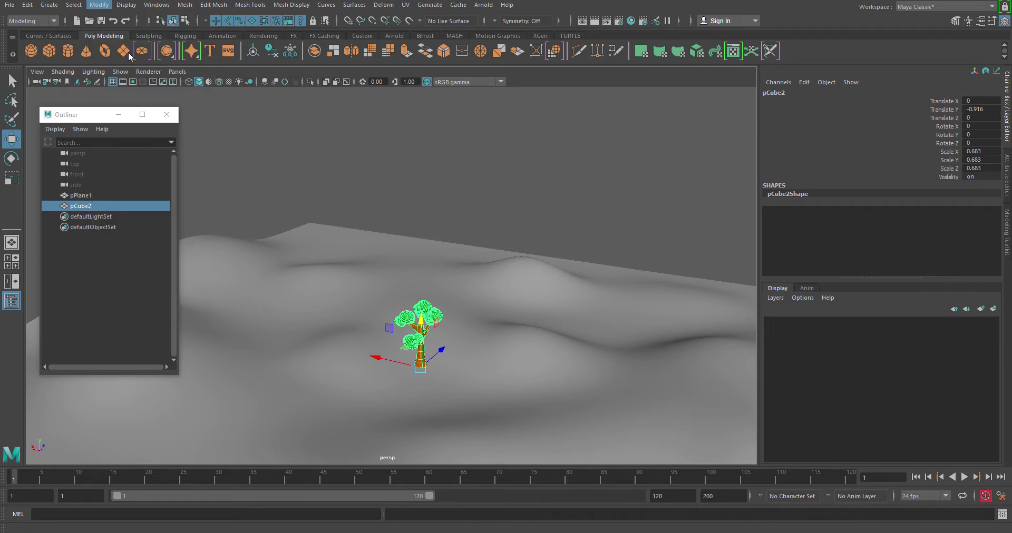
pyautogui.click(426, 199)
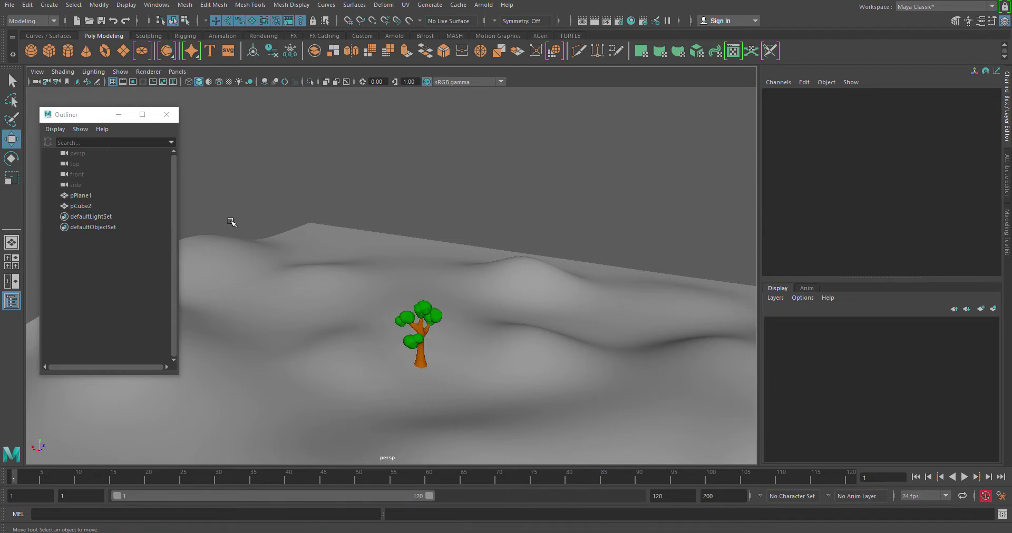
# Step: Rename the terrain object pPlane1 as Plane and the tree object pCube2 as Tree
pyautogui.doubleClick(85, 195)
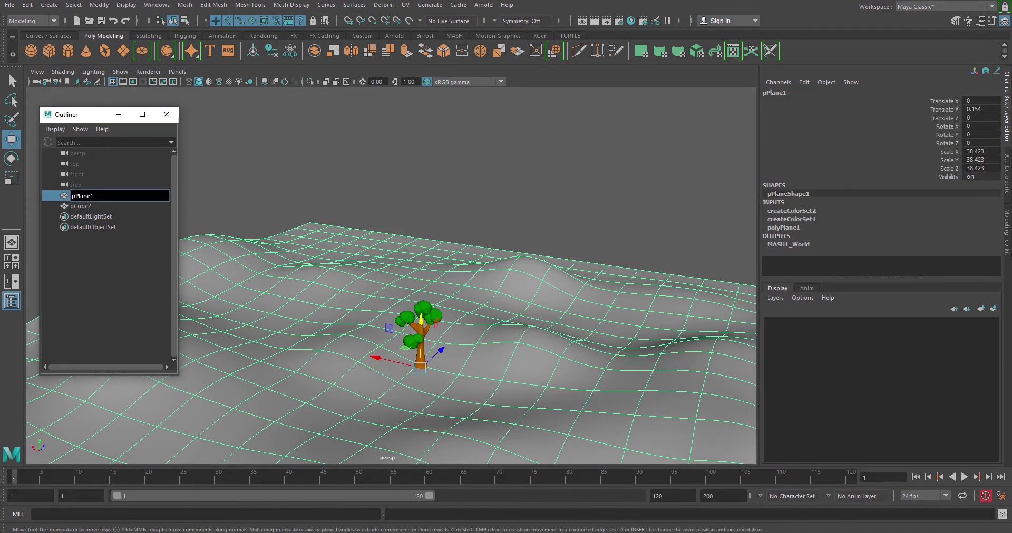
pyautogui.write('Plane')
pyautogui.press('Return')
pyautogui.click(90, 208)
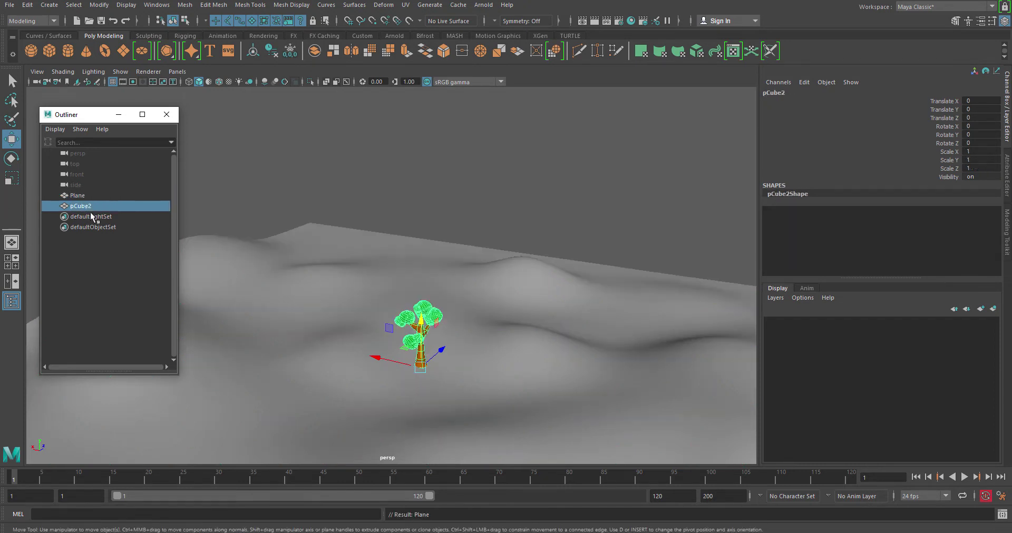
pyautogui.doubleClick(90, 208)
pyautogui.write('Tr')
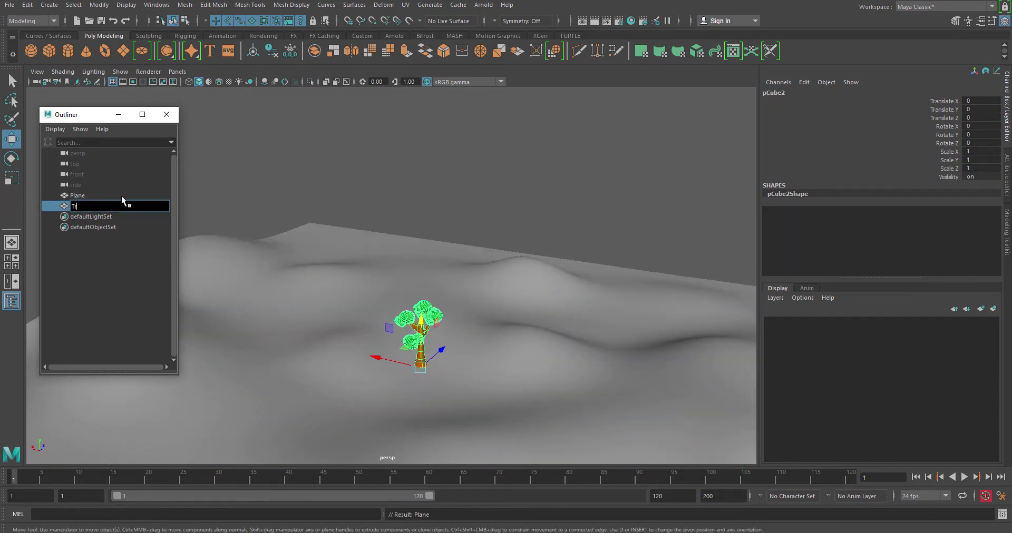
pyautogui.write('ee')
pyautogui.press('Return')
pyautogui.click(87, 233)
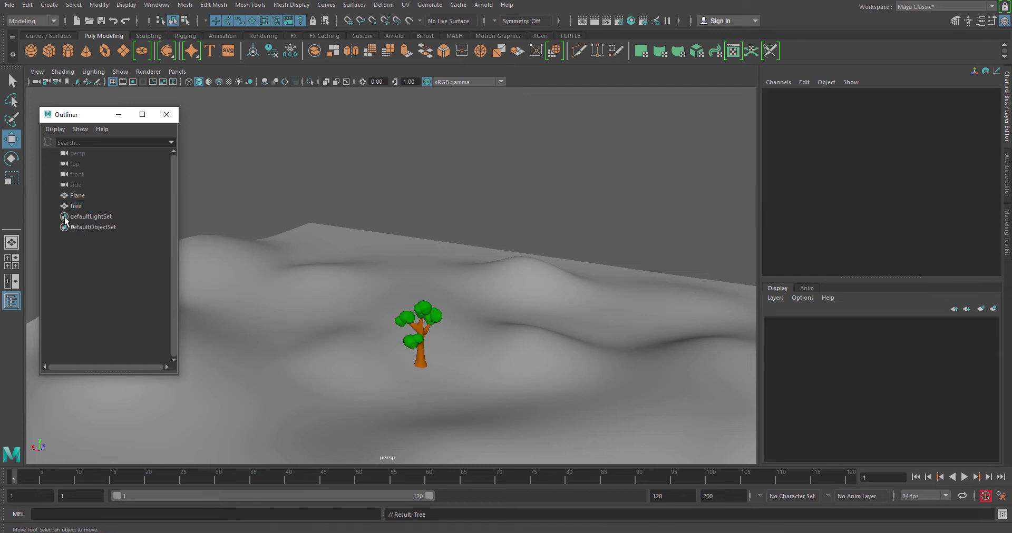
# Step: Create a MASH network from the Tree object with the Mesh geometry type, linear distribution and the source object hidden
pyautogui.click(71, 205)
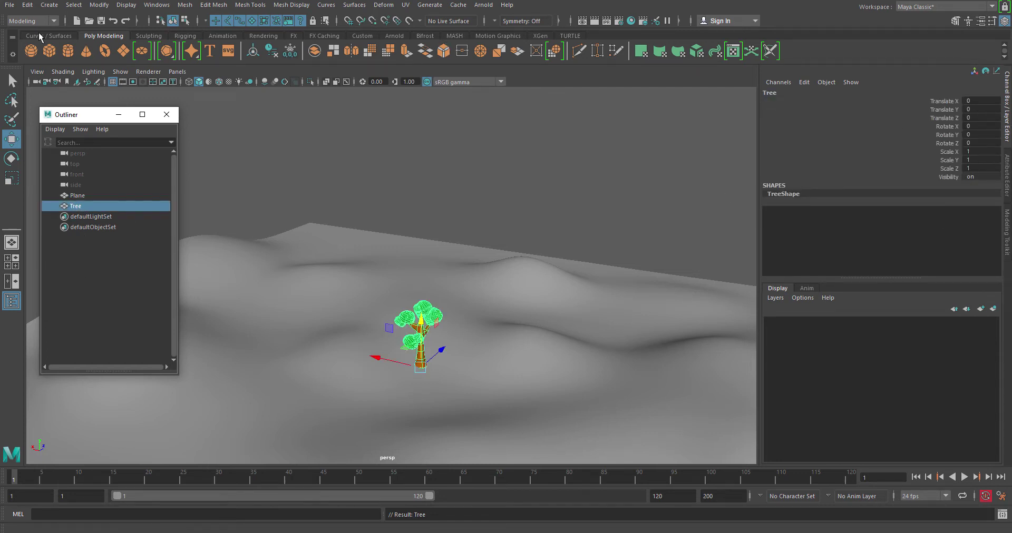
pyautogui.click(50, 23)
pyautogui.click(21, 63)
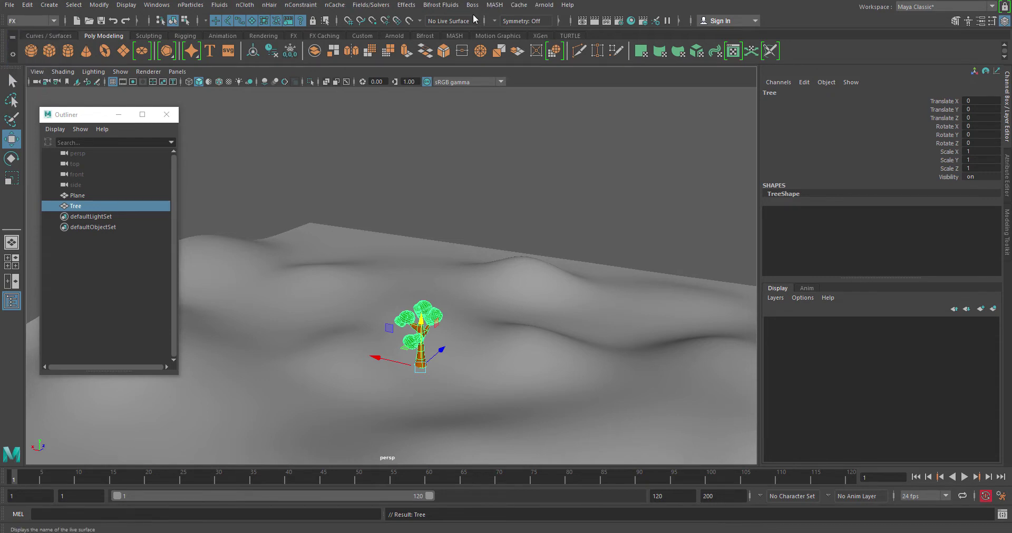
pyautogui.click(494, 5)
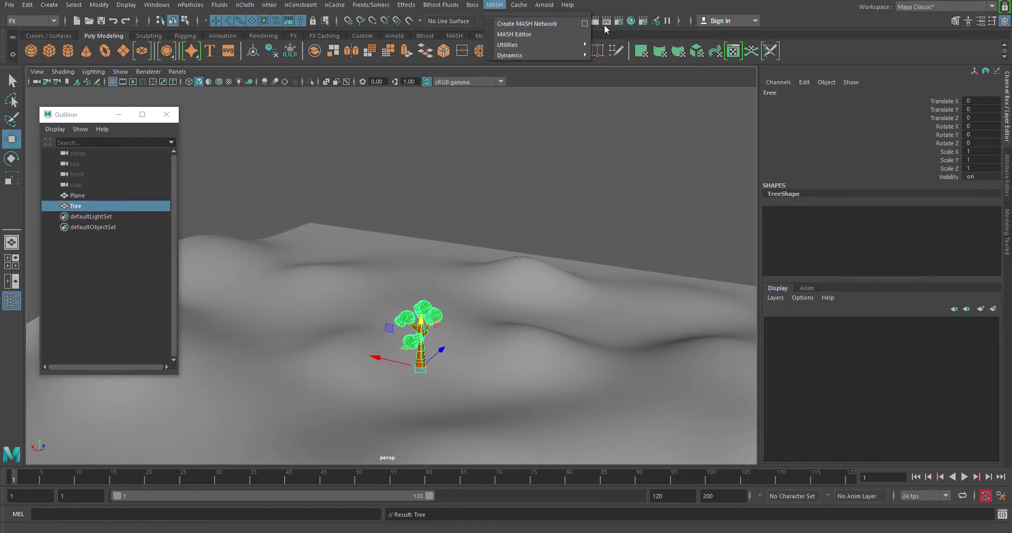
pyautogui.click(584, 24)
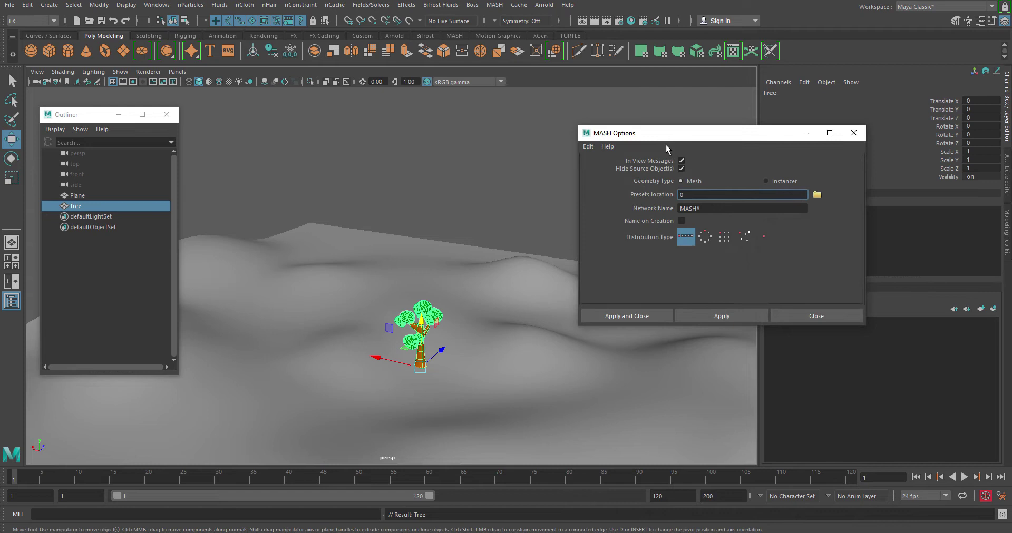
pyautogui.click(553, 124)
pyautogui.click(560, 146)
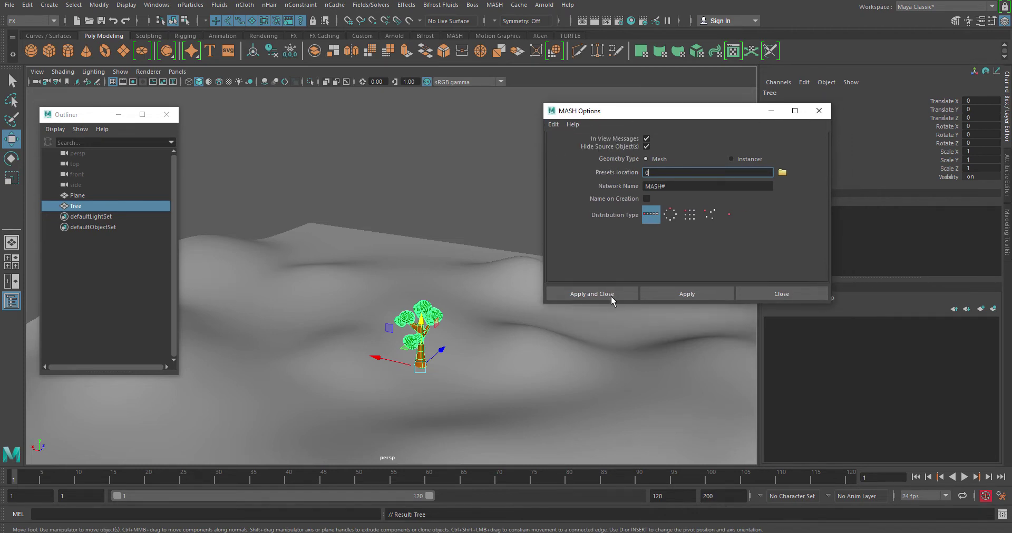
pyautogui.click(612, 292)
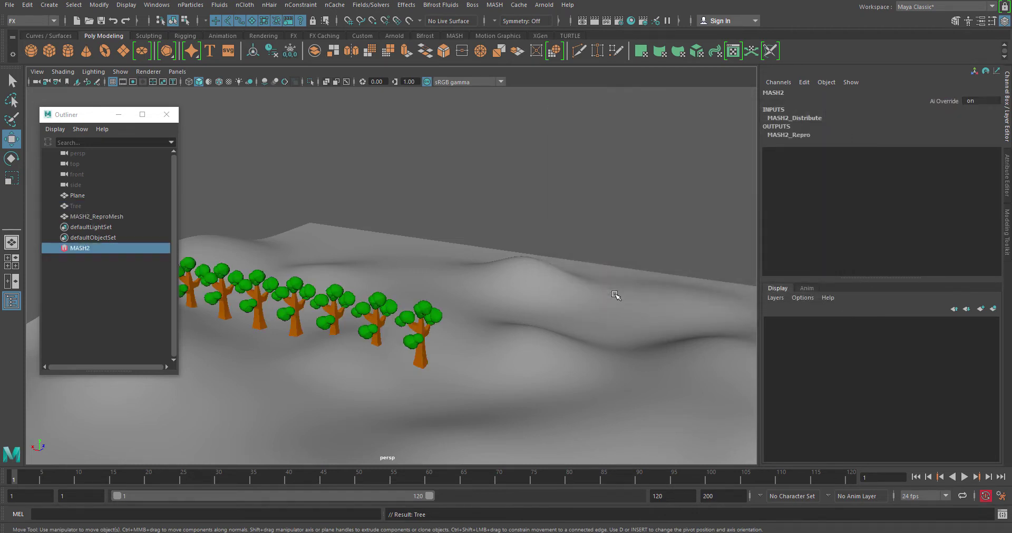
# Step: Show the attributes of the new MASH2 network and add a World node to it
pyautogui.keyDown('alt'); pyautogui.moveTo(583, 239); pyautogui.dragTo(319, 256); pyautogui.keyUp('alt')
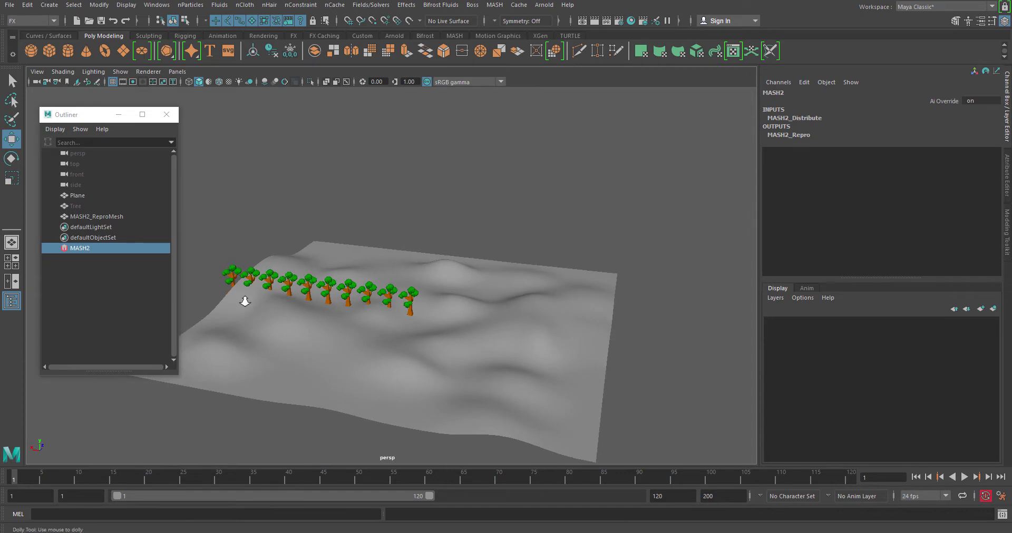
pyautogui.keyDown('alt'); pyautogui.moveTo(244, 293); pyautogui.dragTo(433, 329, button='right'); pyautogui.keyUp('alt')
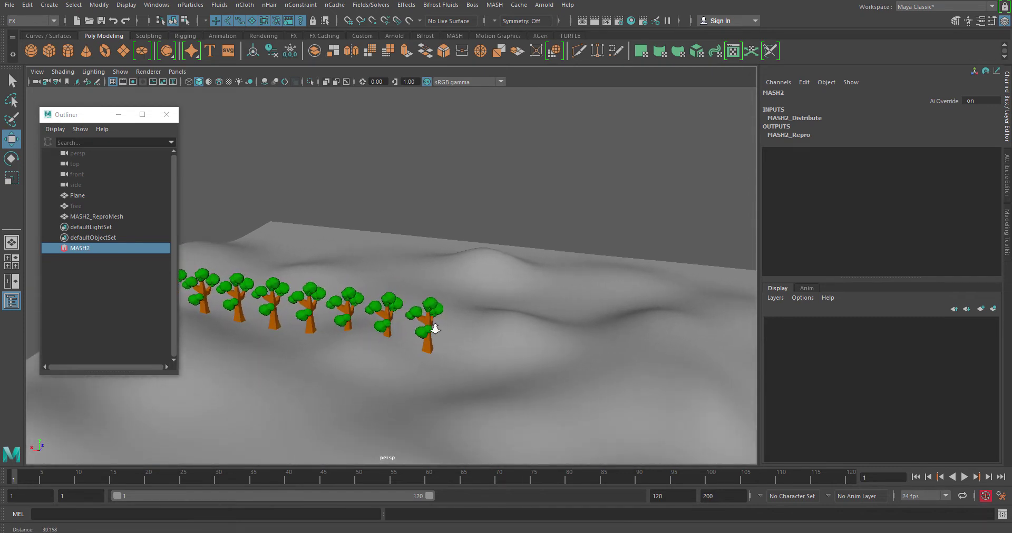
pyautogui.keyDown('alt'); pyautogui.moveTo(431, 330); pyautogui.dragTo(399, 352); pyautogui.keyUp('alt')
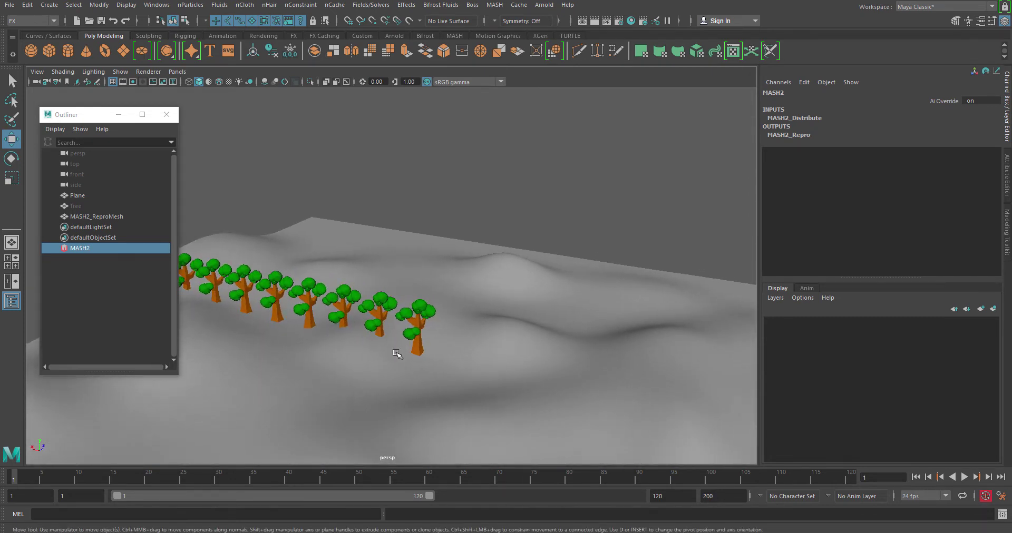
pyautogui.keyDown('alt'); pyautogui.moveTo(515, 316); pyautogui.dragTo(403, 316, button='right'); pyautogui.keyUp('alt')
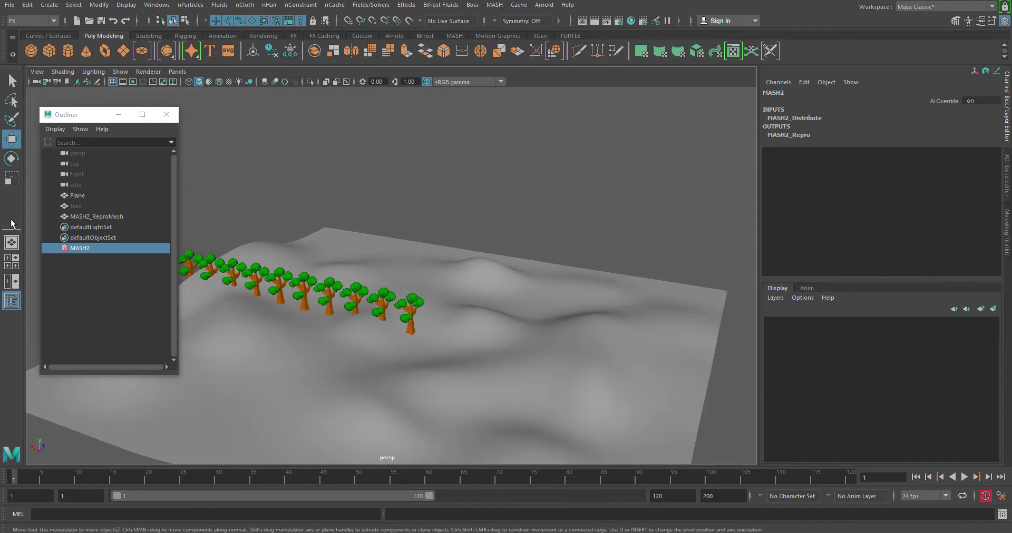
pyautogui.doubleClick(80, 249)
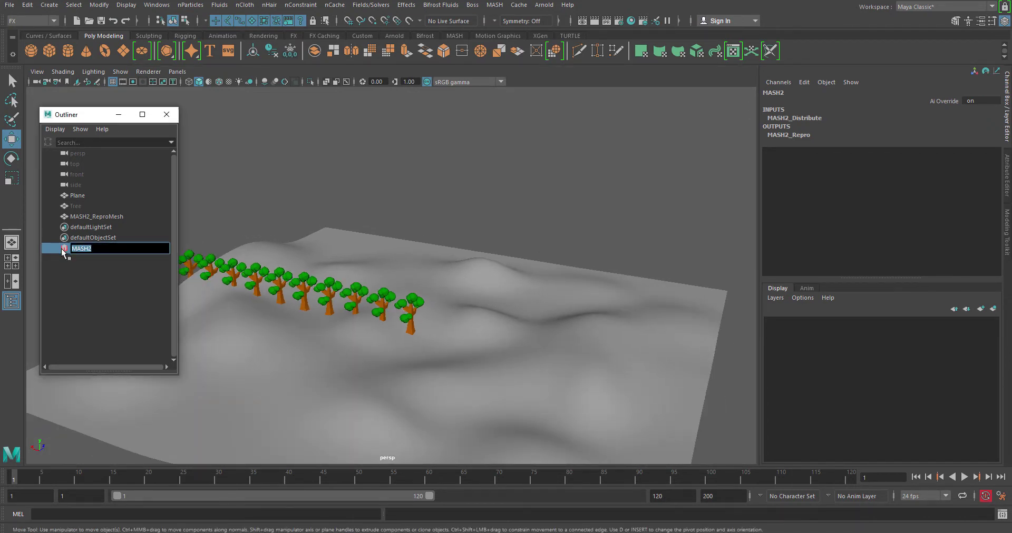
pyautogui.press('Return')
pyautogui.hotkey('ctrl', 'a')
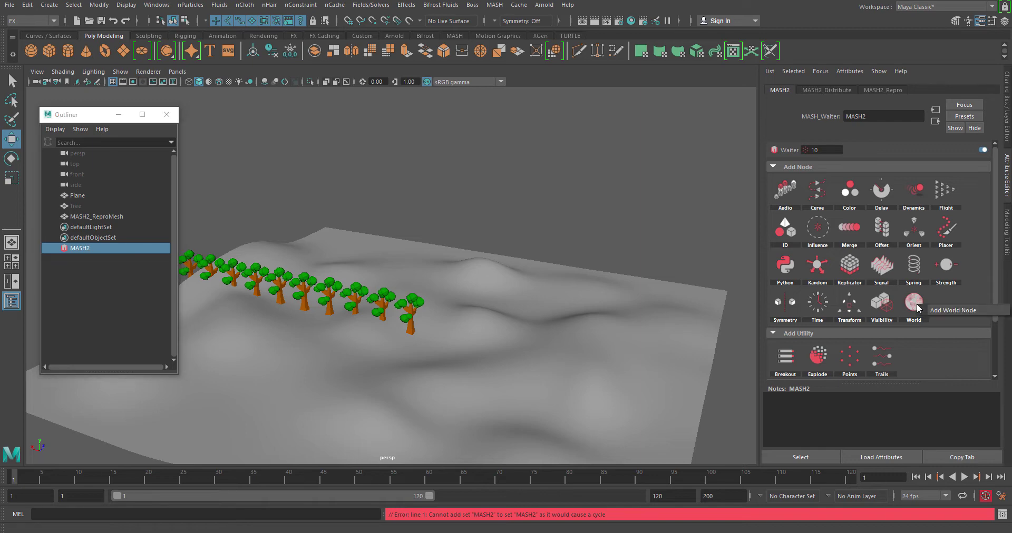
pyautogui.click(934, 310)
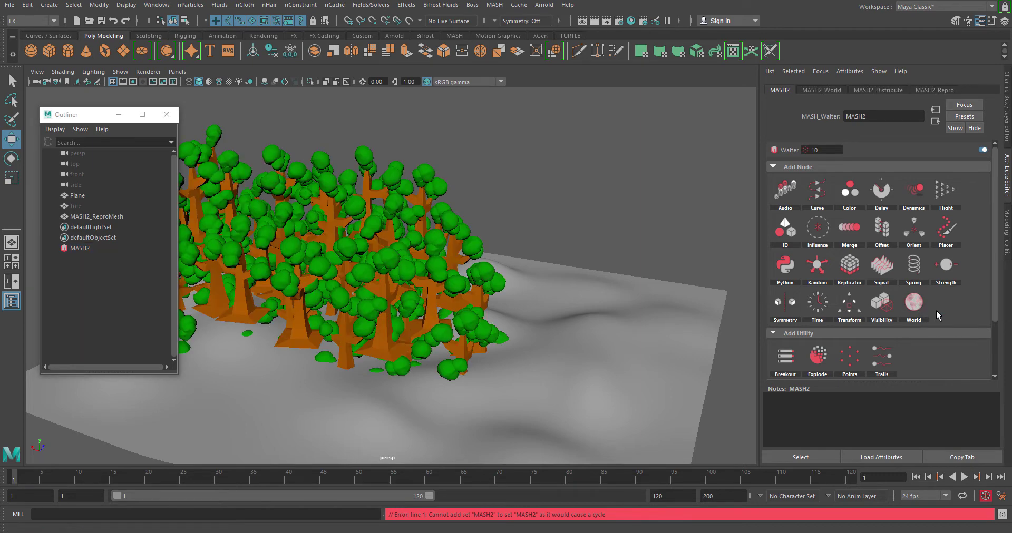
# Step: Try the Ball, Disc and Circle cluster modes on the MASH2 World node
pyautogui.keyDown('alt'); pyautogui.moveTo(348, 316); pyautogui.dragTo(519, 350); pyautogui.keyUp('alt')
pyautogui.keyDown('alt'); pyautogui.moveTo(519, 350); pyautogui.dragTo(346, 377, button='right'); pyautogui.keyUp('alt')
pyautogui.keyDown('alt'); pyautogui.moveTo(346, 377); pyautogui.dragTo(328, 389); pyautogui.keyUp('alt')
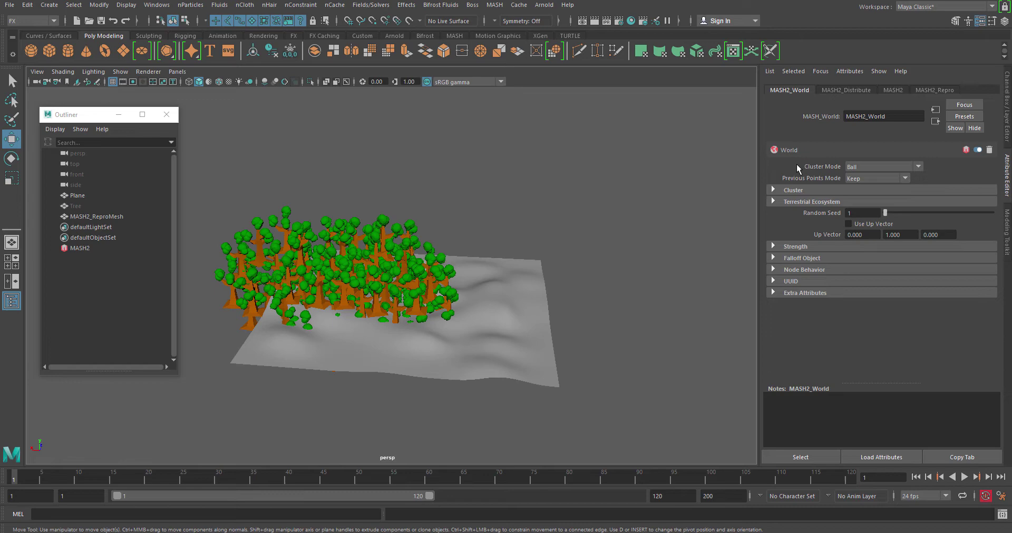
pyautogui.click(890, 167)
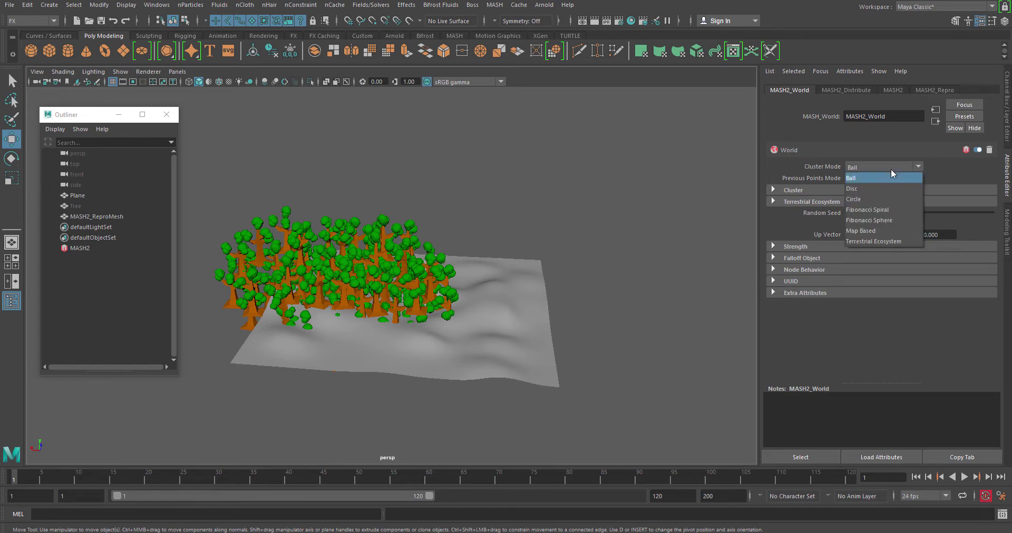
pyautogui.click(890, 169)
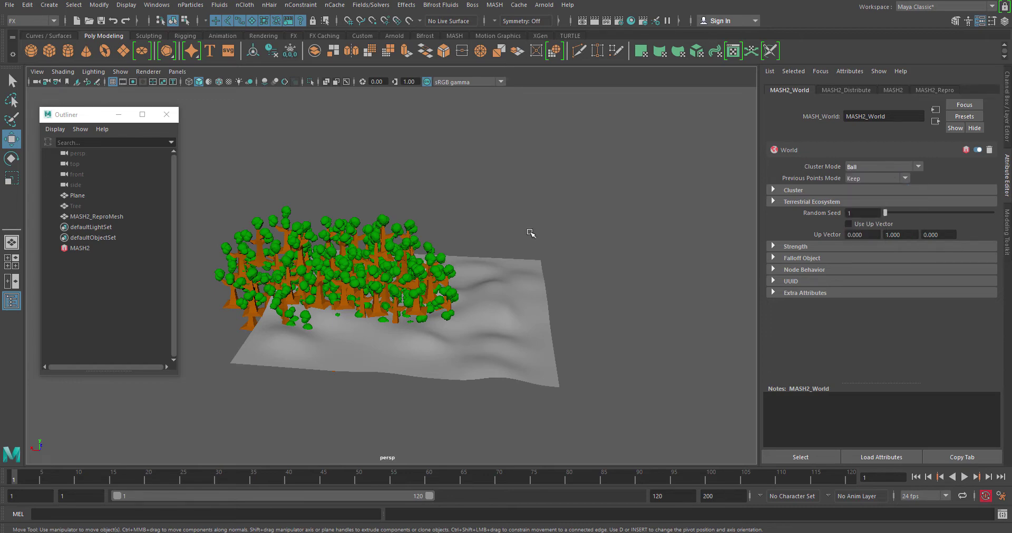
pyautogui.moveTo(389, 295)
pyautogui.keyDown('alt'); pyautogui.mouseDown()
pyautogui.moveTo(395, 342)
pyautogui.moveTo(393, 300)
pyautogui.mouseUp(); pyautogui.keyUp('alt')
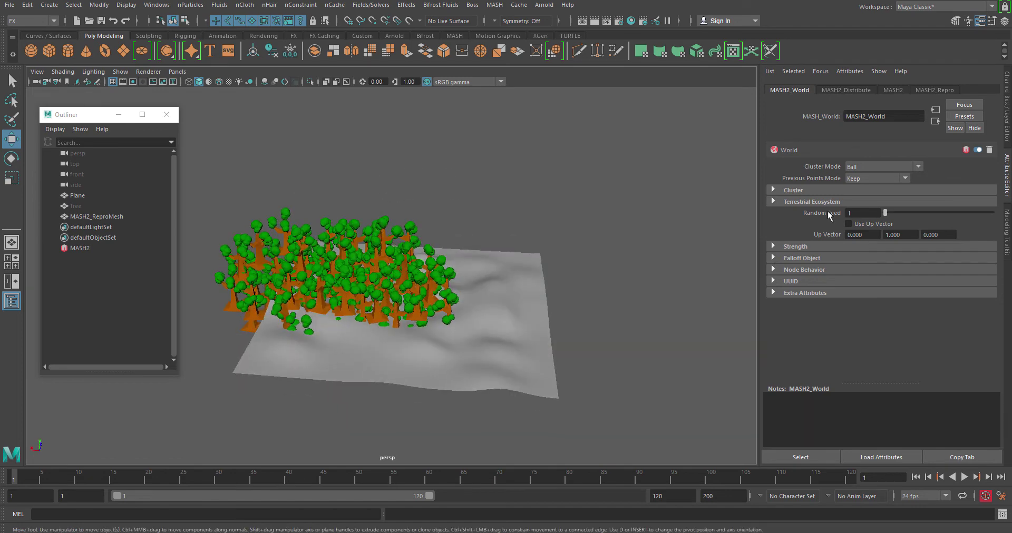
pyautogui.click(870, 166)
pyautogui.click(874, 188)
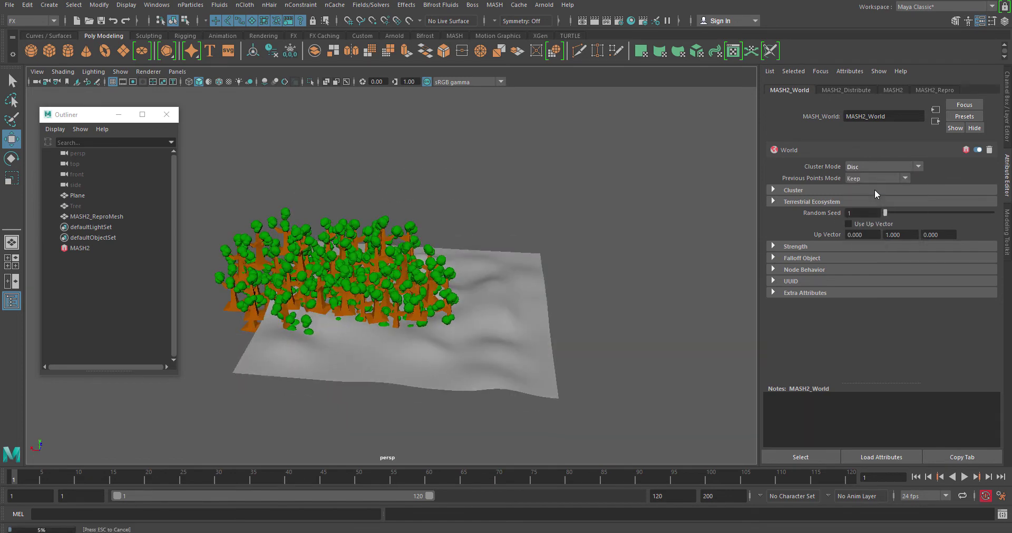
pyautogui.click(871, 166)
pyautogui.click(867, 199)
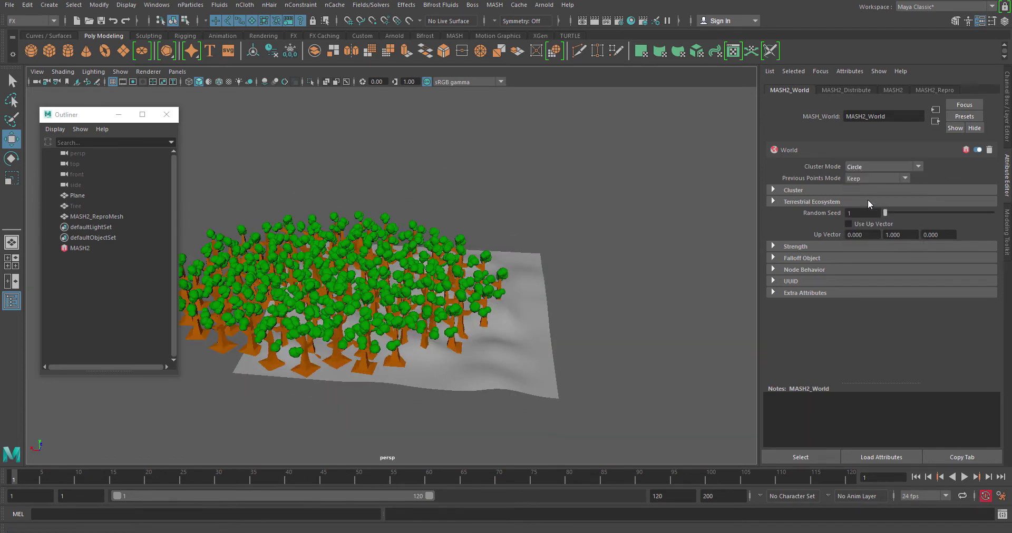
# Step: Set the World node's cluster mode to Map Based and expand its Cluster settings
pyautogui.click(871, 167)
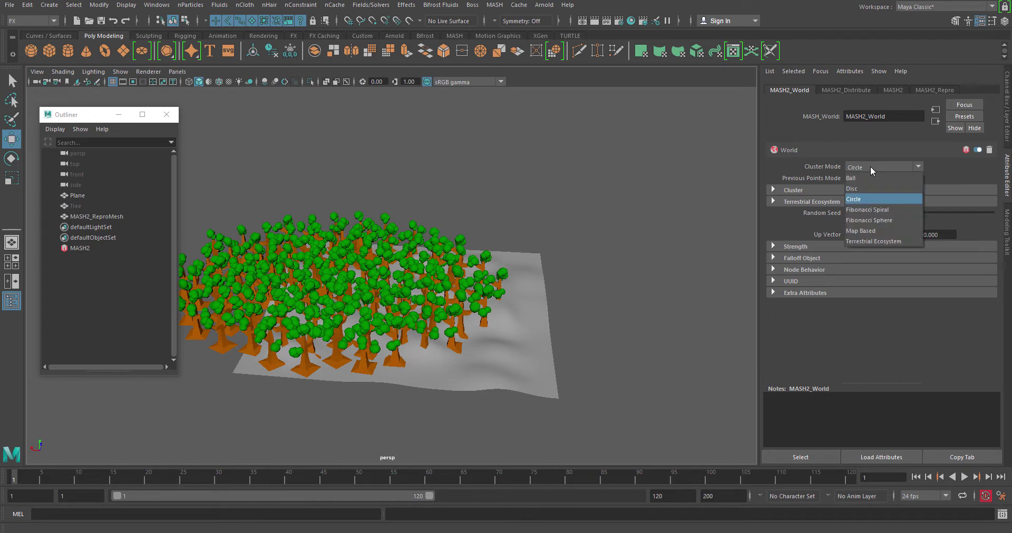
pyautogui.click(880, 233)
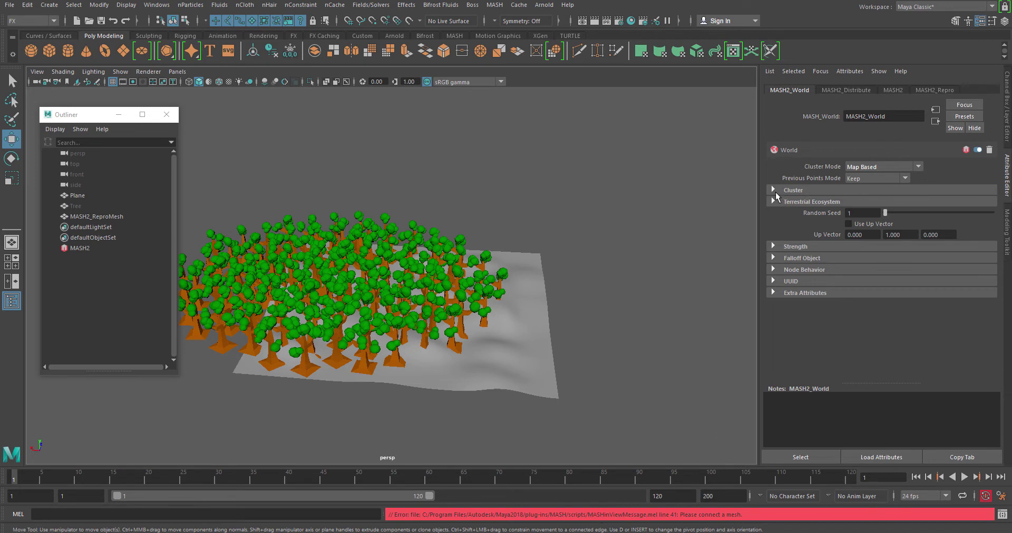
pyautogui.click(773, 191)
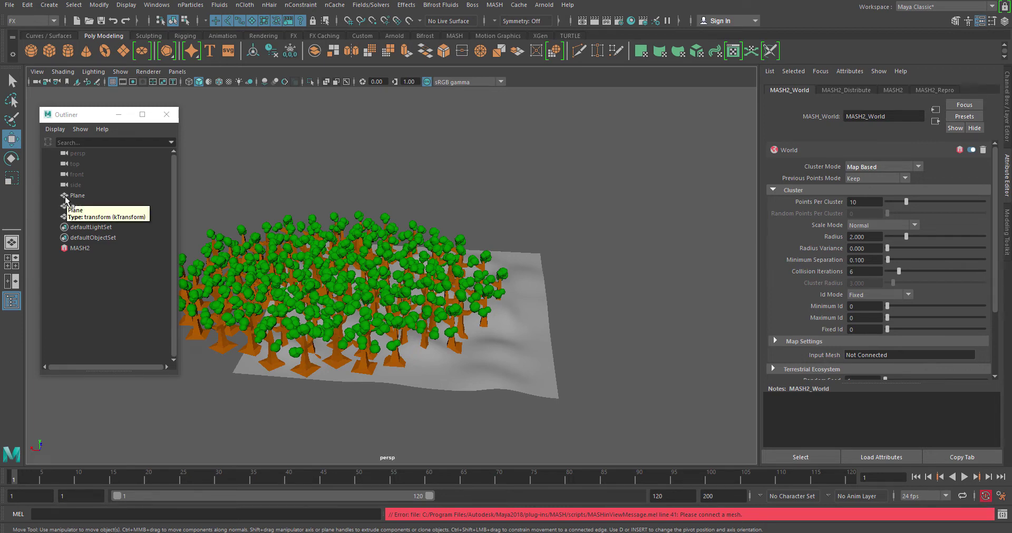
# Step: Connect the Plane as the input mesh of the MASH2 World node
pyautogui.moveTo(66, 200); pyautogui.dragTo(869, 356, button='middle')
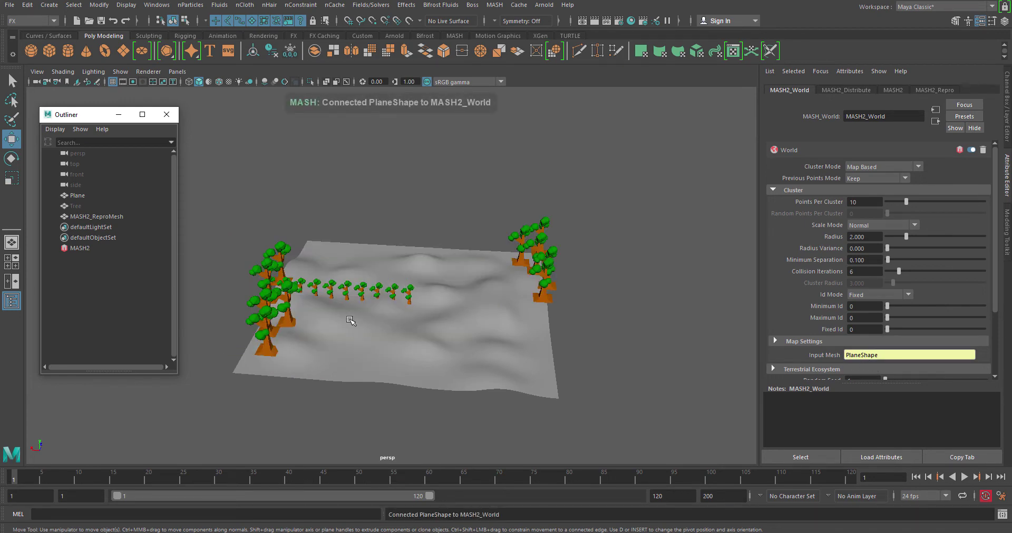
pyautogui.click(333, 398)
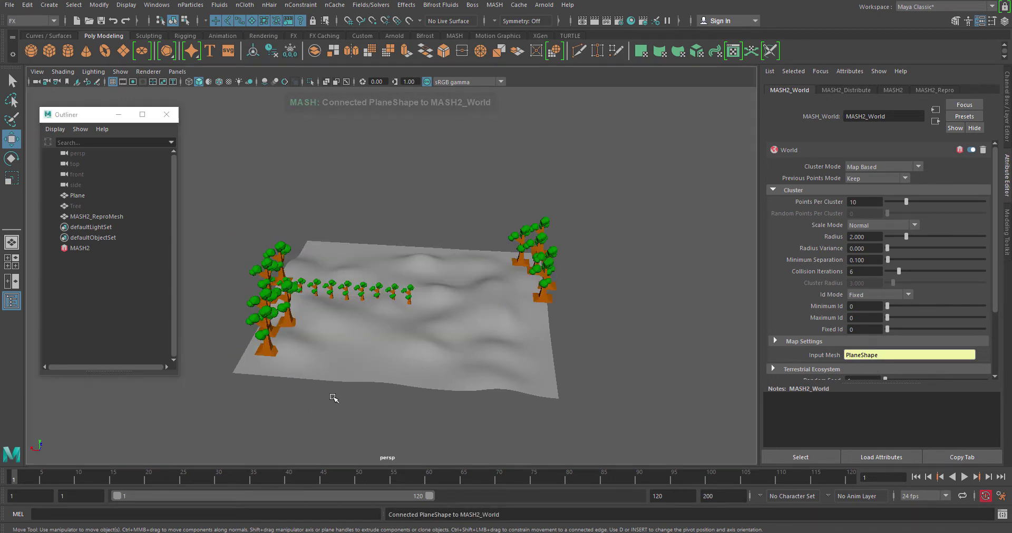
# Step: Reduce the World node's points per cluster to 6 and its radius to about 1.053
pyautogui.moveTo(333, 398)
pyautogui.keyDown('alt'); pyautogui.mouseDown()
pyautogui.moveTo(425, 388)
pyautogui.moveTo(339, 400)
pyautogui.mouseUp(); pyautogui.keyUp('alt')
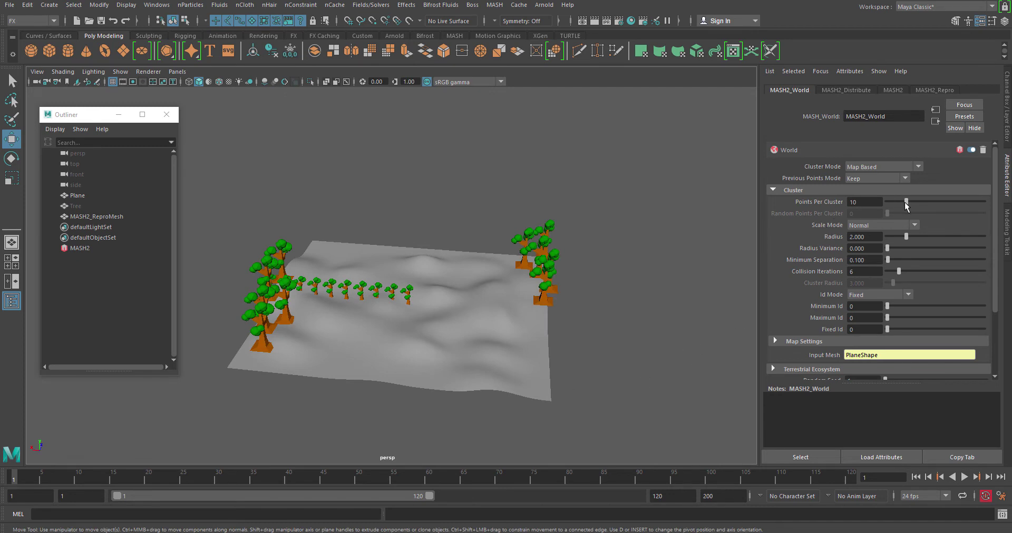
pyautogui.moveTo(905, 202); pyautogui.dragTo(898, 202)
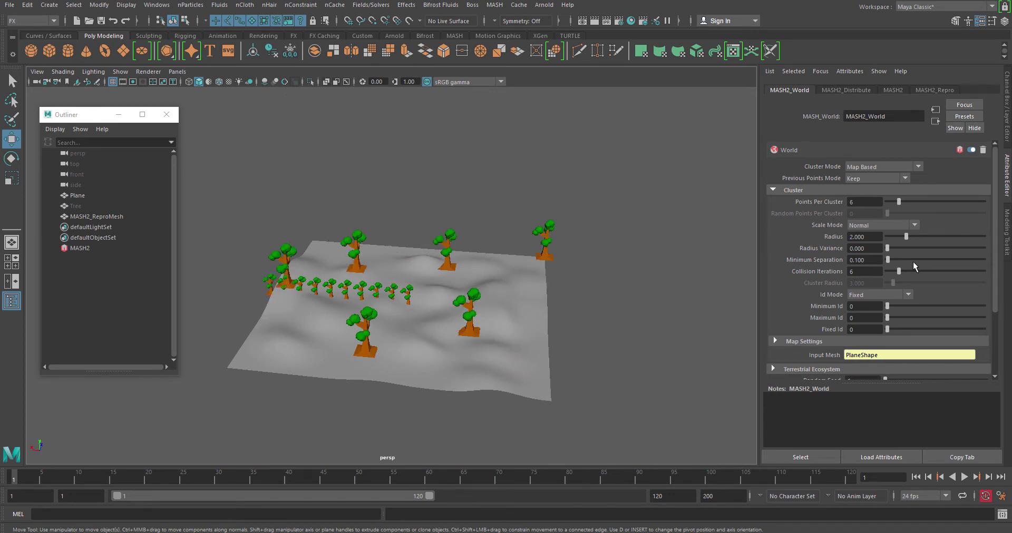
pyautogui.moveTo(907, 238); pyautogui.dragTo(896, 239)
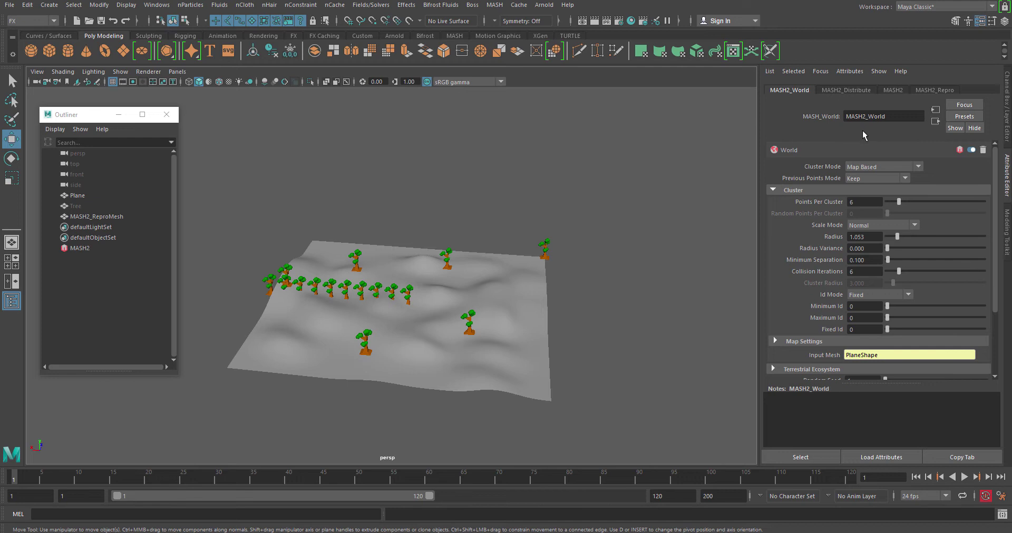
# Step: Set the MASH2 Distribute node's distribution type to Mesh and connect the Plane as its input mesh
pyautogui.click(852, 89)
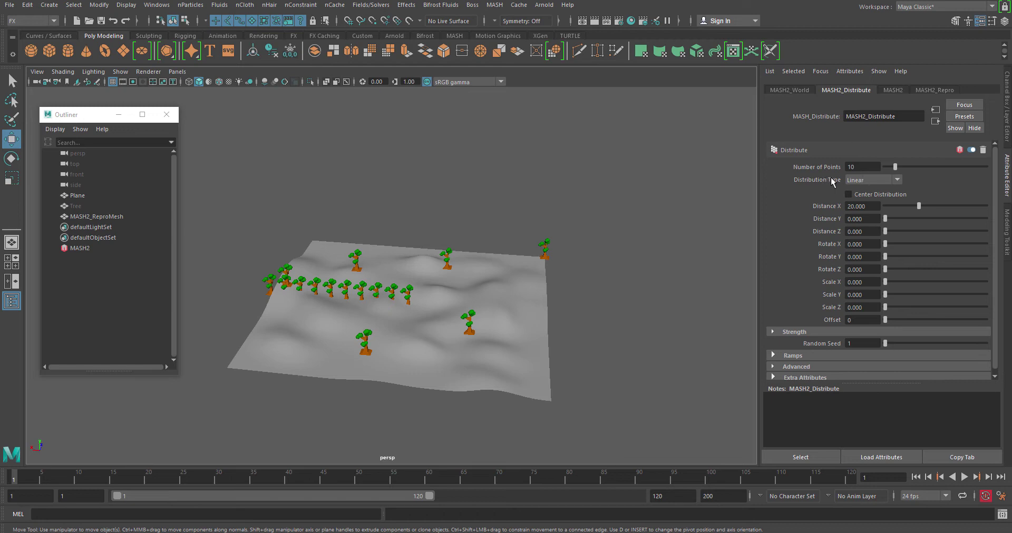
pyautogui.click(874, 181)
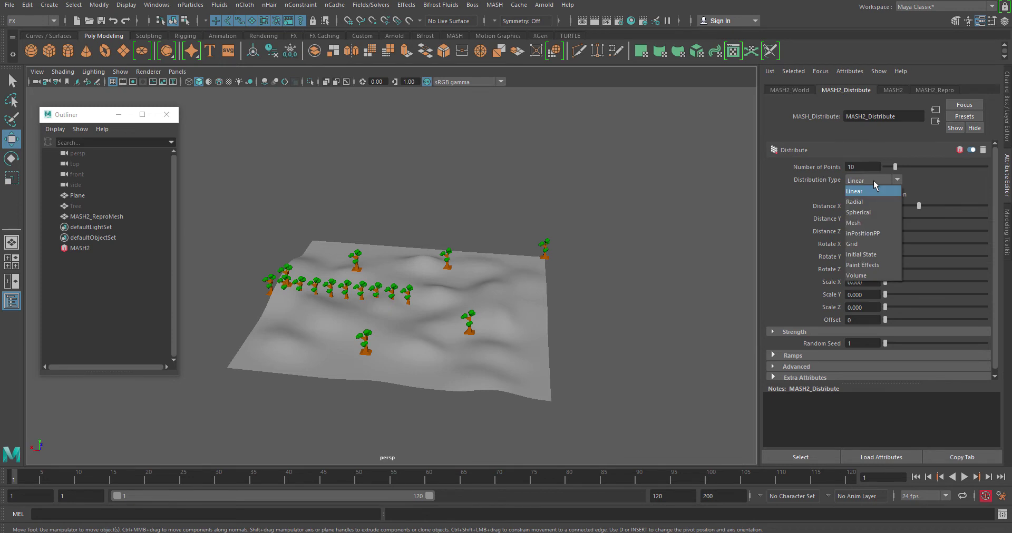
pyautogui.click(869, 223)
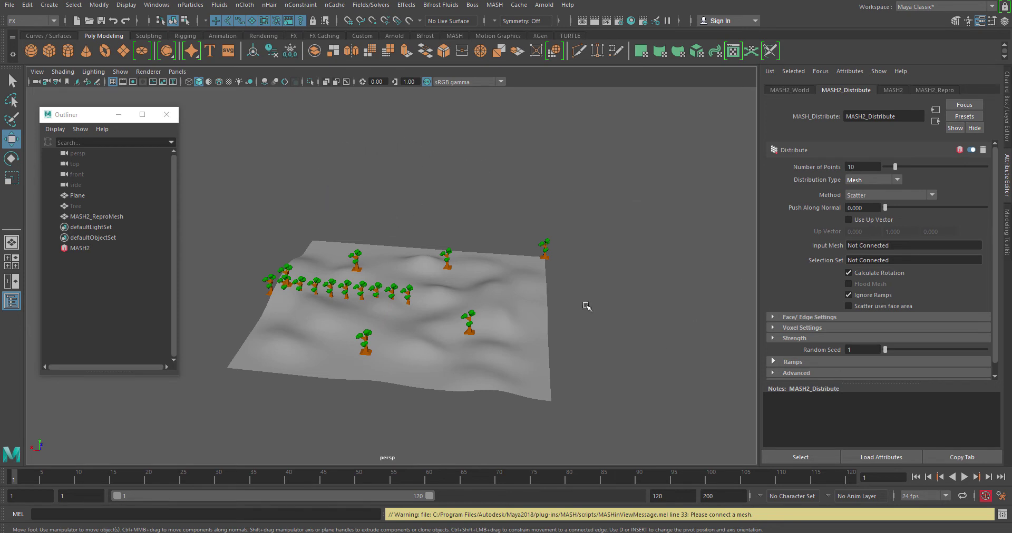
pyautogui.moveTo(73, 197); pyautogui.dragTo(909, 246, button='middle')
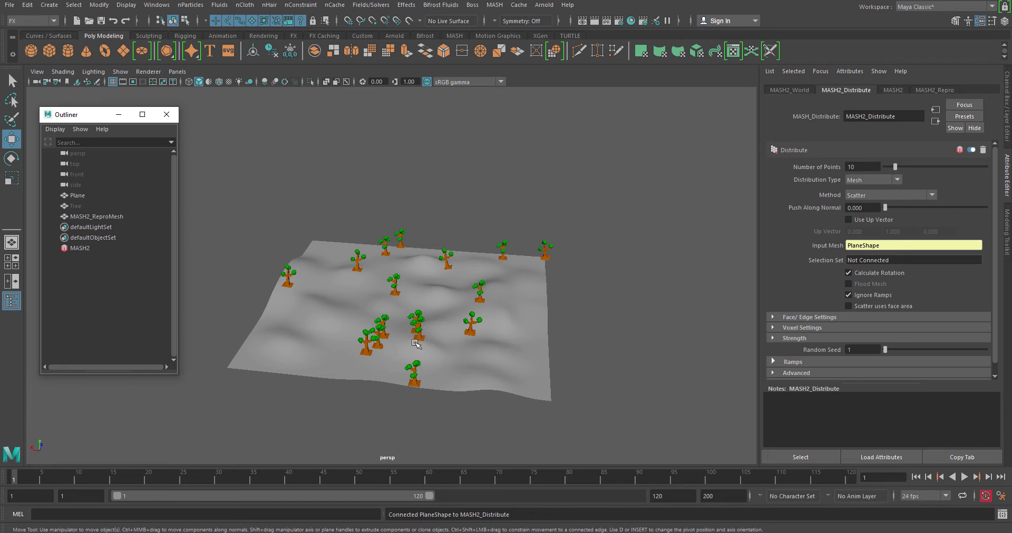
pyautogui.keyDown('alt'); pyautogui.moveTo(422, 367); pyautogui.dragTo(400, 375); pyautogui.keyUp('alt')
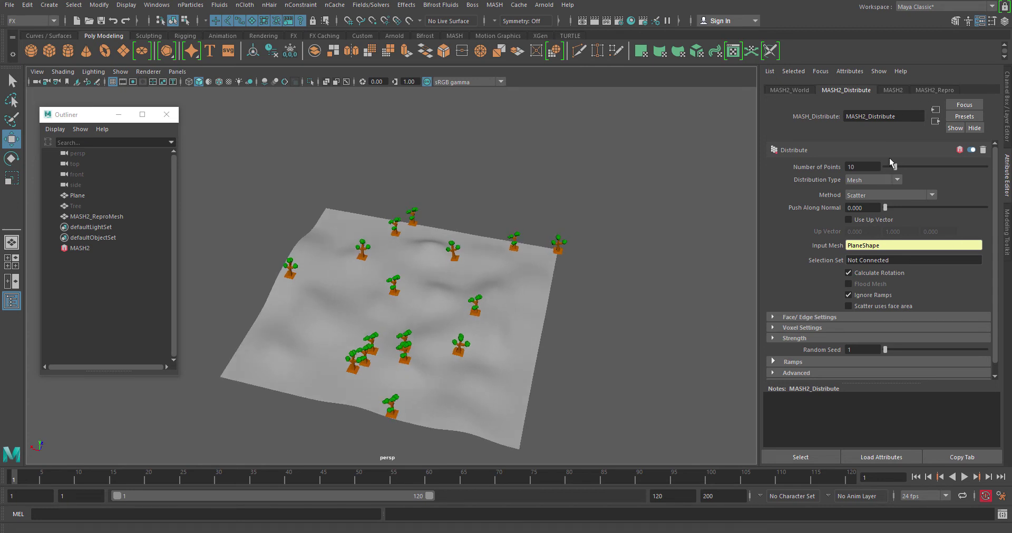
pyautogui.keyDown('alt'); pyautogui.moveTo(377, 453); pyautogui.dragTo(410, 353); pyautogui.keyUp('alt')
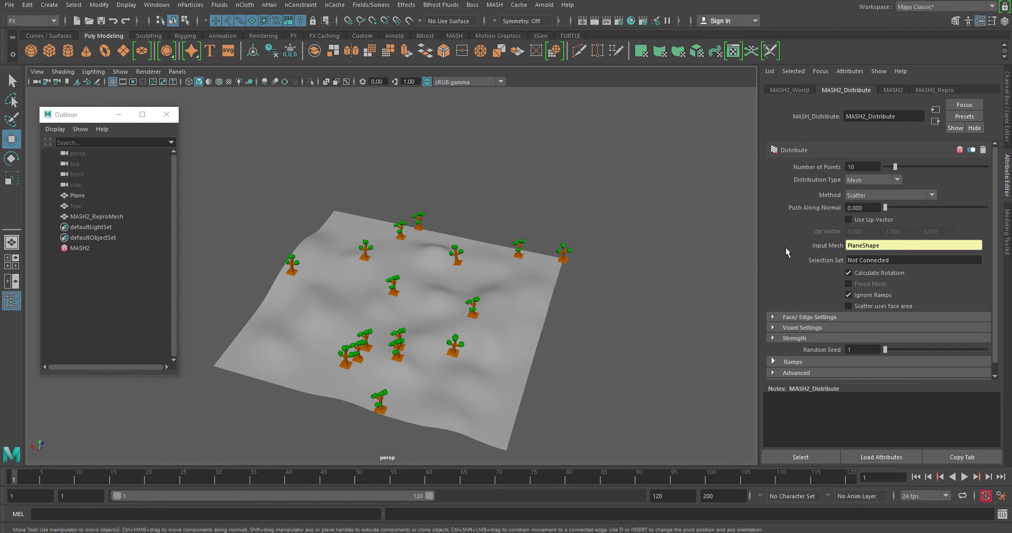
# Step: Raise the World node's points per cluster to 16 and the Distribute node's number of points to 49
pyautogui.click(800, 90)
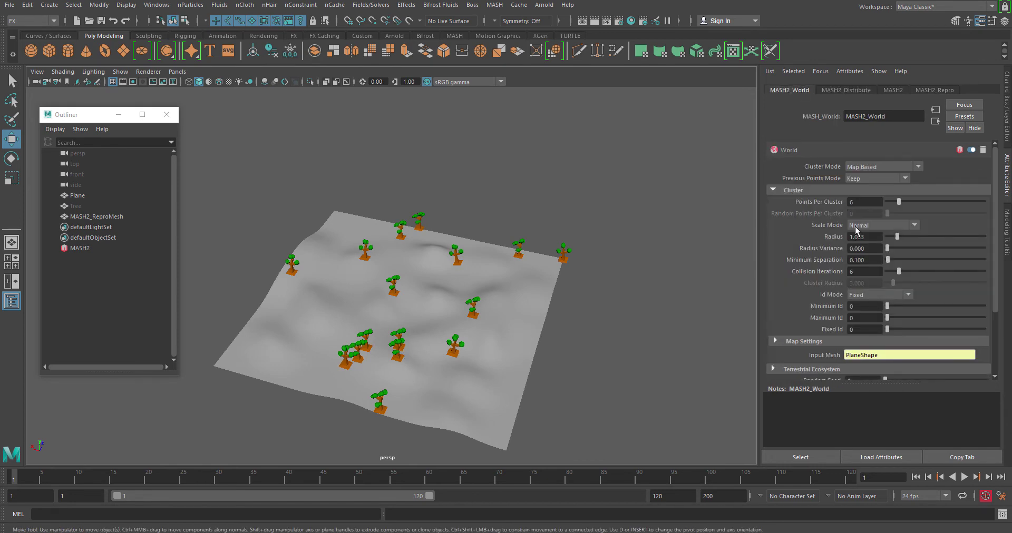
pyautogui.moveTo(898, 202); pyautogui.dragTo(917, 205)
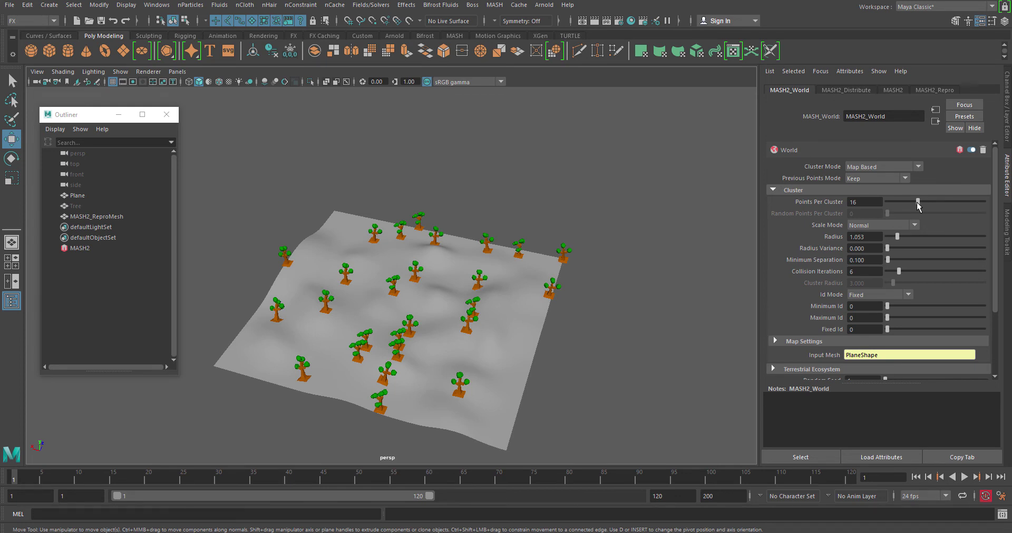
pyautogui.click(851, 90)
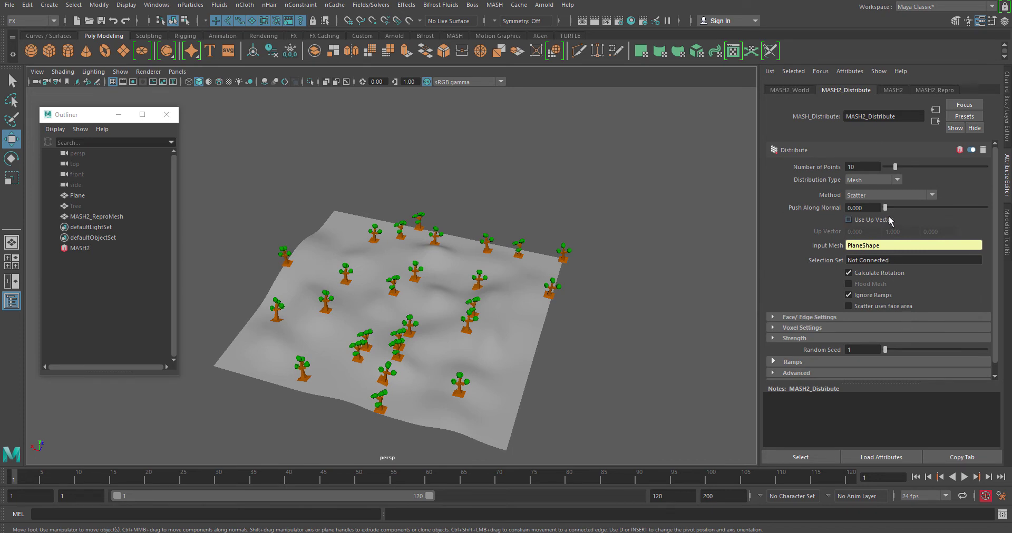
pyautogui.moveTo(894, 167); pyautogui.dragTo(935, 170)
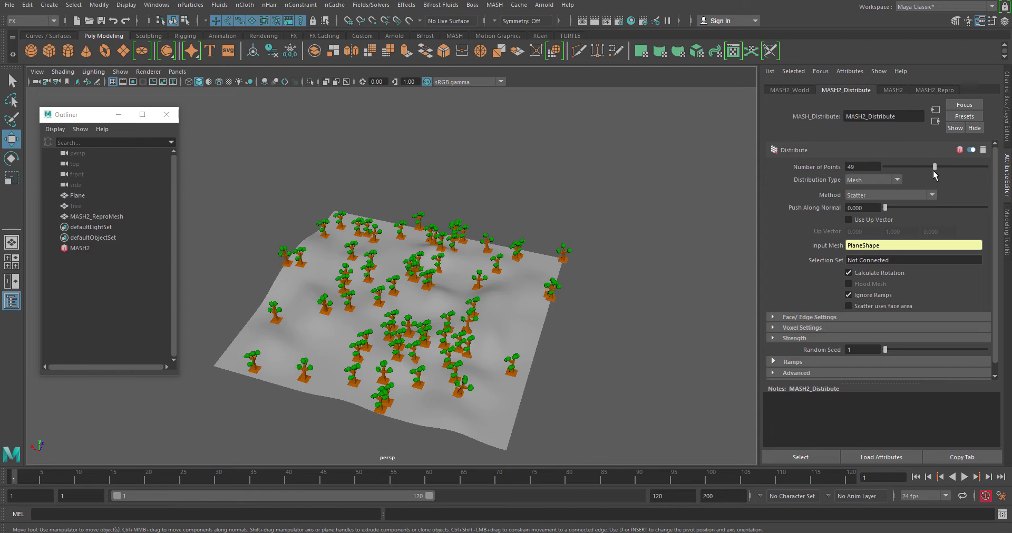
pyautogui.keyDown('alt'); pyautogui.moveTo(502, 407); pyautogui.dragTo(531, 338); pyautogui.keyUp('alt')
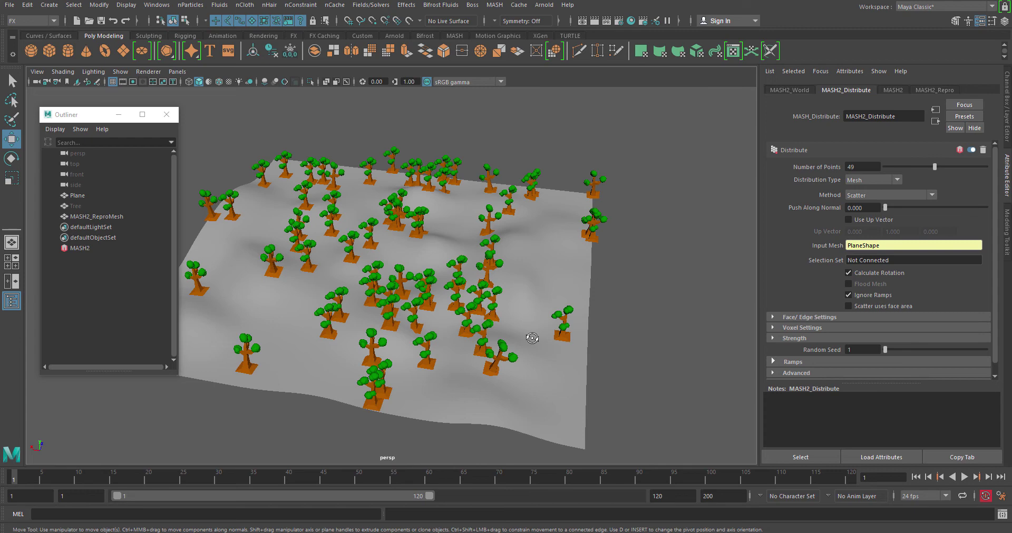
pyautogui.keyDown('alt'); pyautogui.moveTo(438, 334); pyautogui.dragTo(403, 306); pyautogui.keyUp('alt')
pyautogui.keyDown('alt'); pyautogui.moveTo(501, 334); pyautogui.dragTo(503, 329); pyautogui.keyUp('alt')
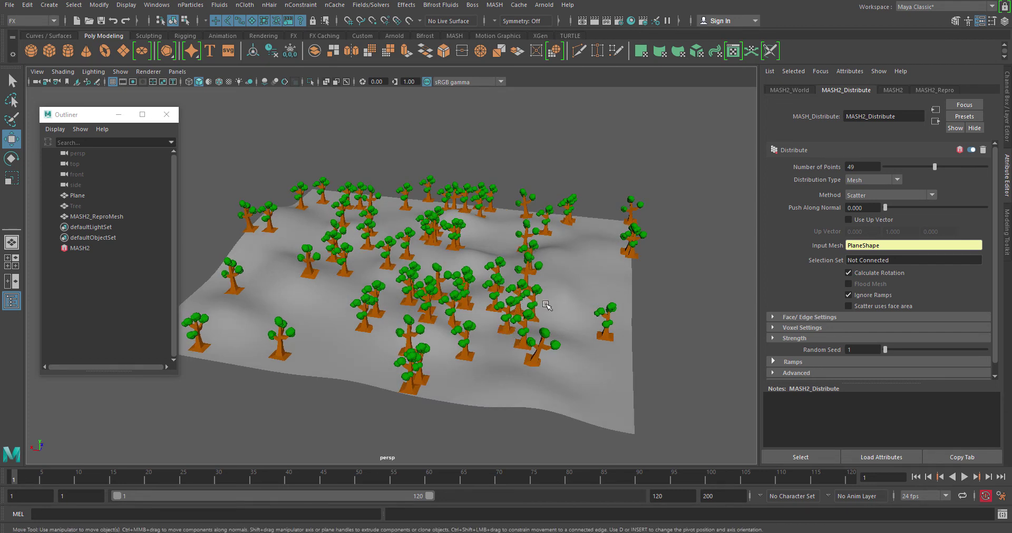
# Step: Lower the World node's points per cluster to 9 and keep Mesh as the Distribute node's distribution type
pyautogui.click(787, 90)
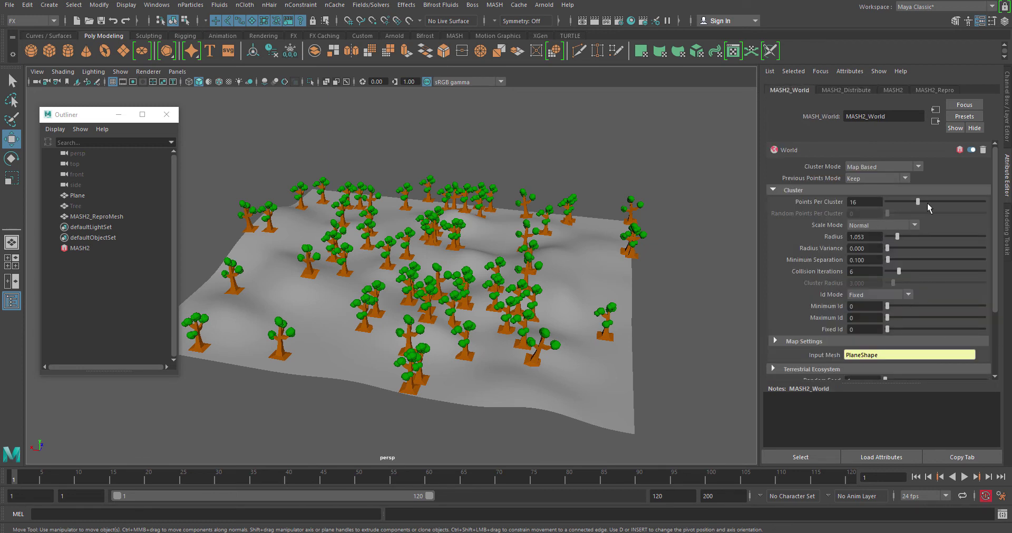
pyautogui.moveTo(927, 204); pyautogui.dragTo(904, 208)
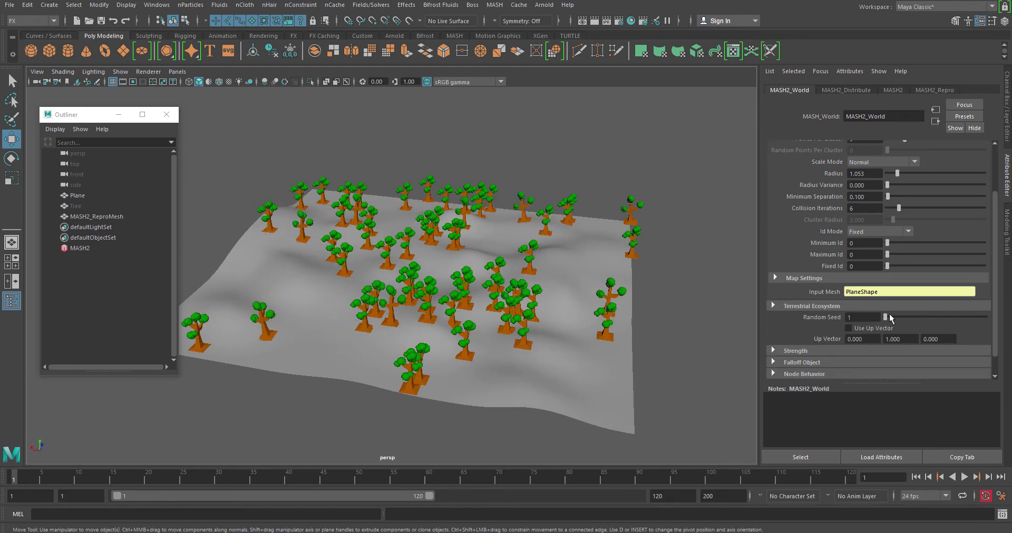
pyautogui.click(852, 90)
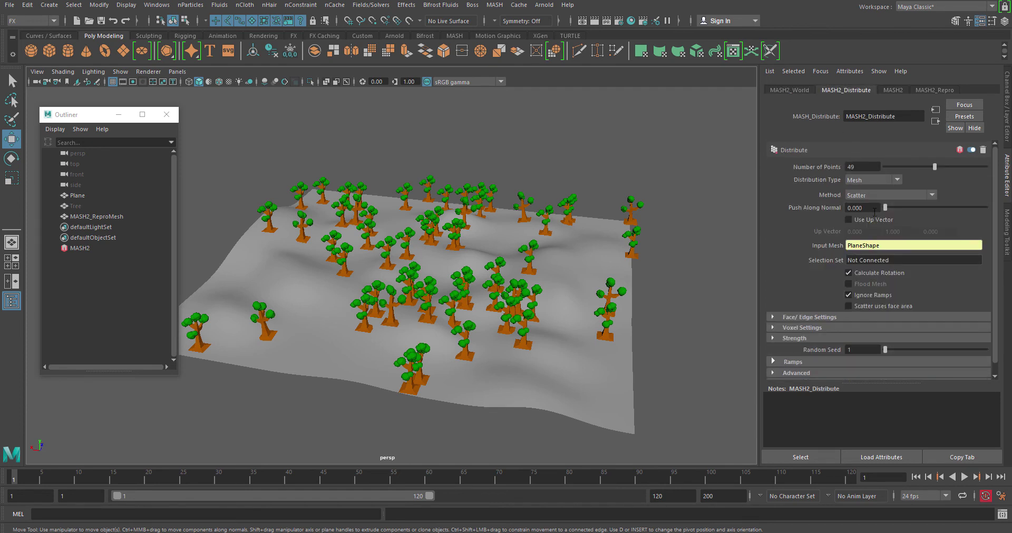
pyautogui.click(884, 181)
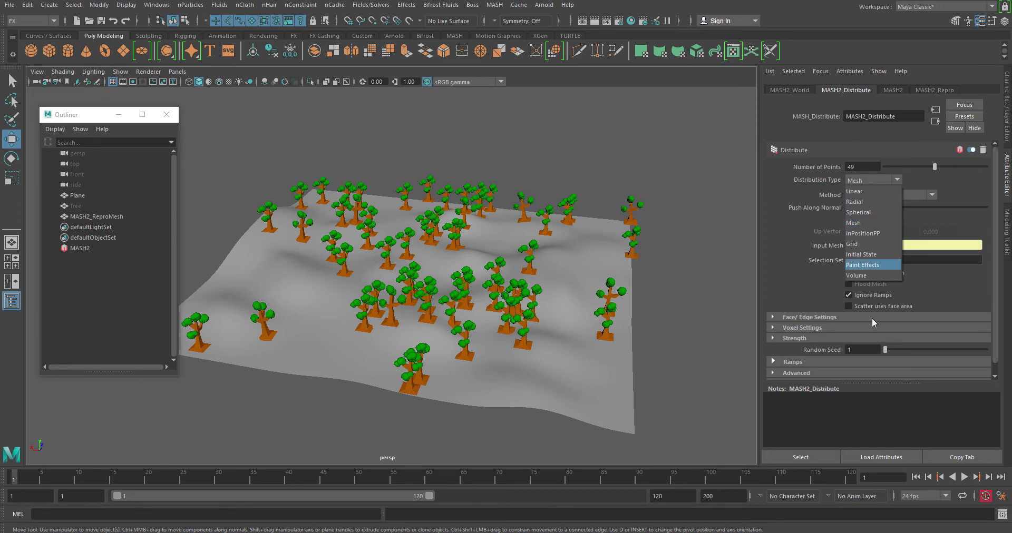
pyautogui.click(875, 222)
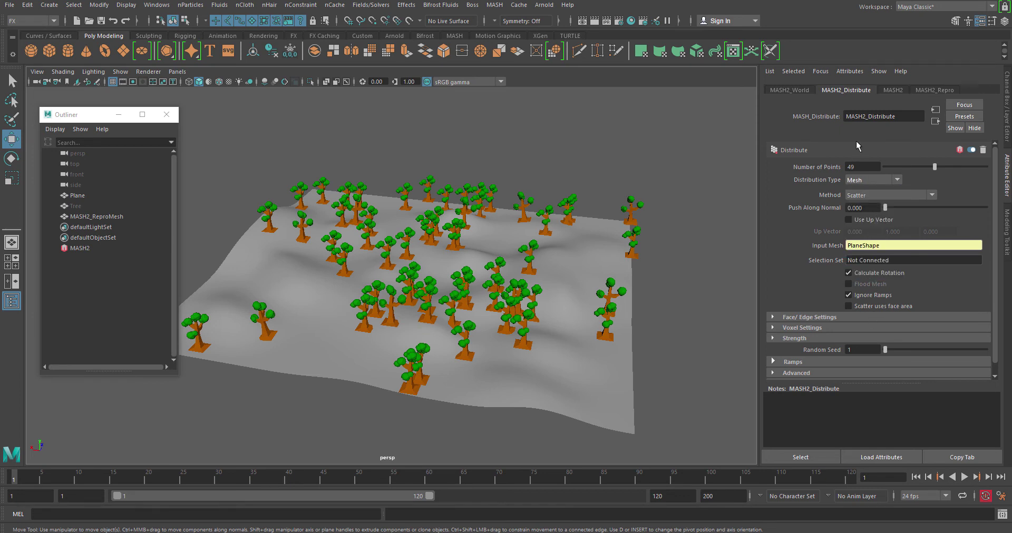
# Step: Switch the World node's cluster mode to Terrestrial Ecosystem and inspect the tree layout on the terrain from several angles
pyautogui.click(790, 87)
pyautogui.click(884, 167)
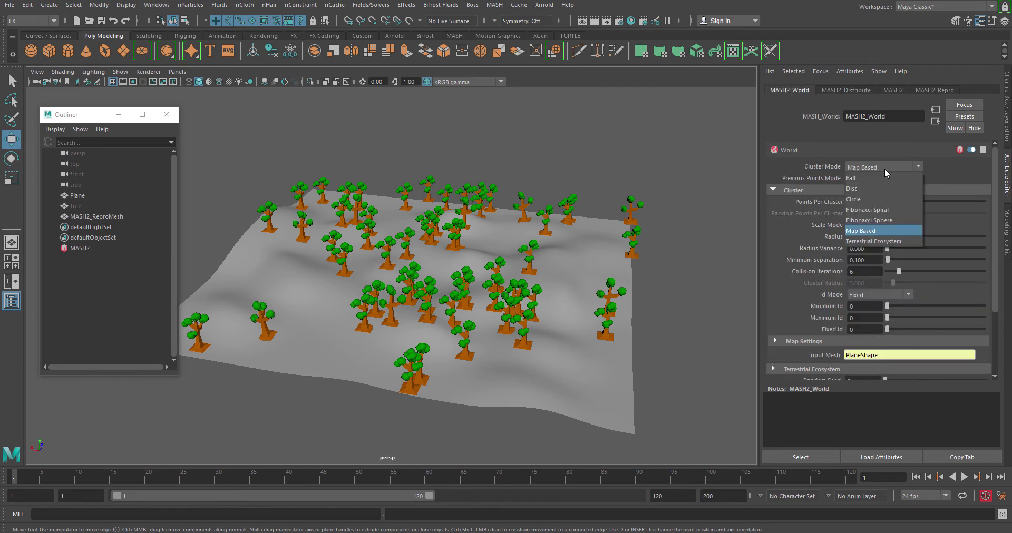
pyautogui.click(884, 243)
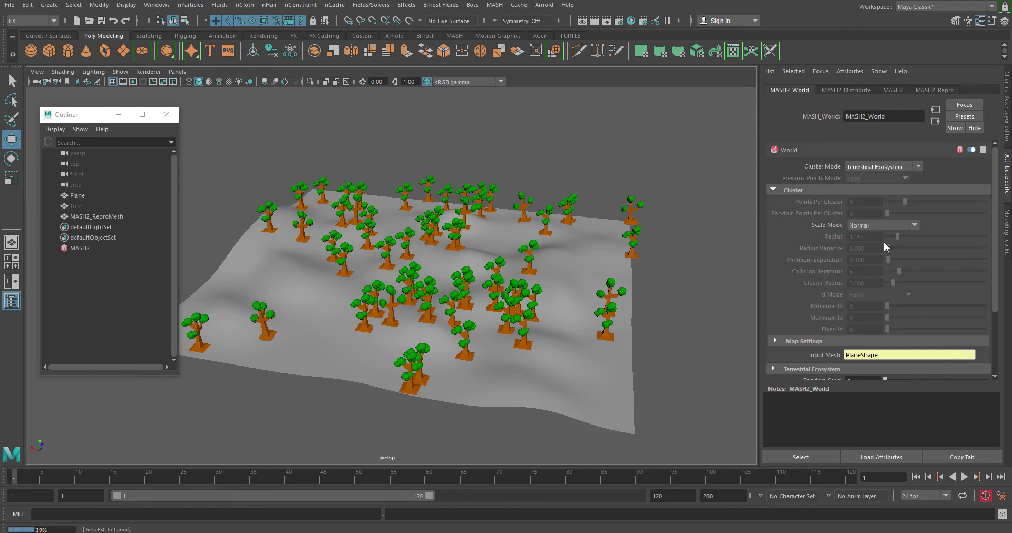
pyautogui.keyDown('alt'); pyautogui.moveTo(364, 289); pyautogui.dragTo(550, 331); pyautogui.keyUp('alt')
pyautogui.keyDown('alt'); pyautogui.moveTo(440, 320); pyautogui.dragTo(364, 290); pyautogui.keyUp('alt')
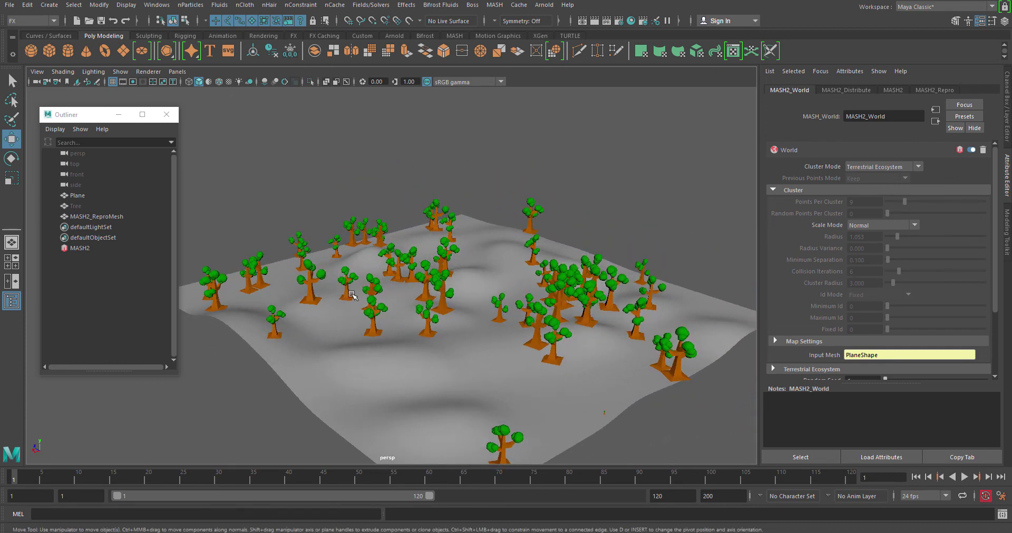
pyautogui.keyDown('alt'); pyautogui.moveTo(469, 366); pyautogui.dragTo(375, 318); pyautogui.keyUp('alt')
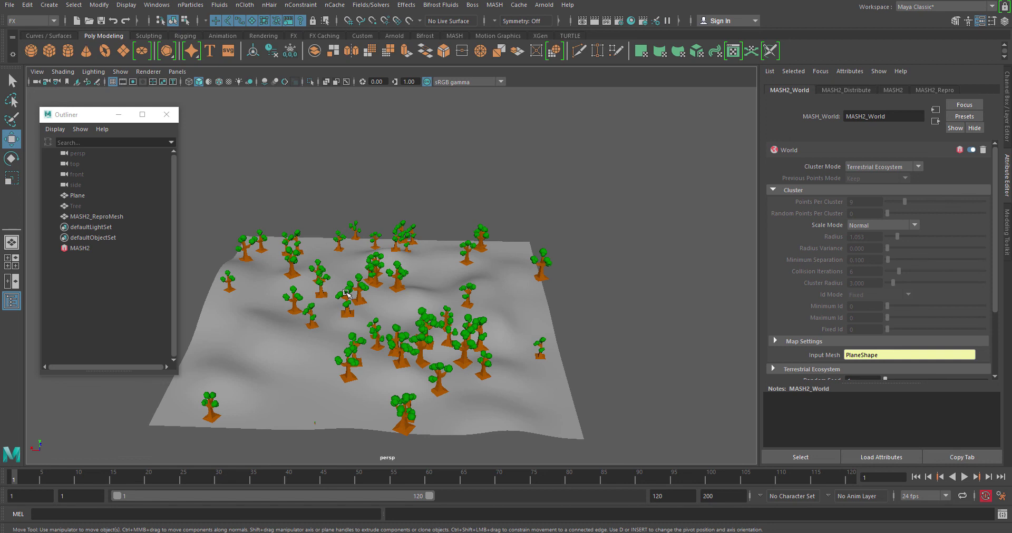
pyautogui.keyDown('alt'); pyautogui.moveTo(421, 332); pyautogui.dragTo(421, 340); pyautogui.keyUp('alt')
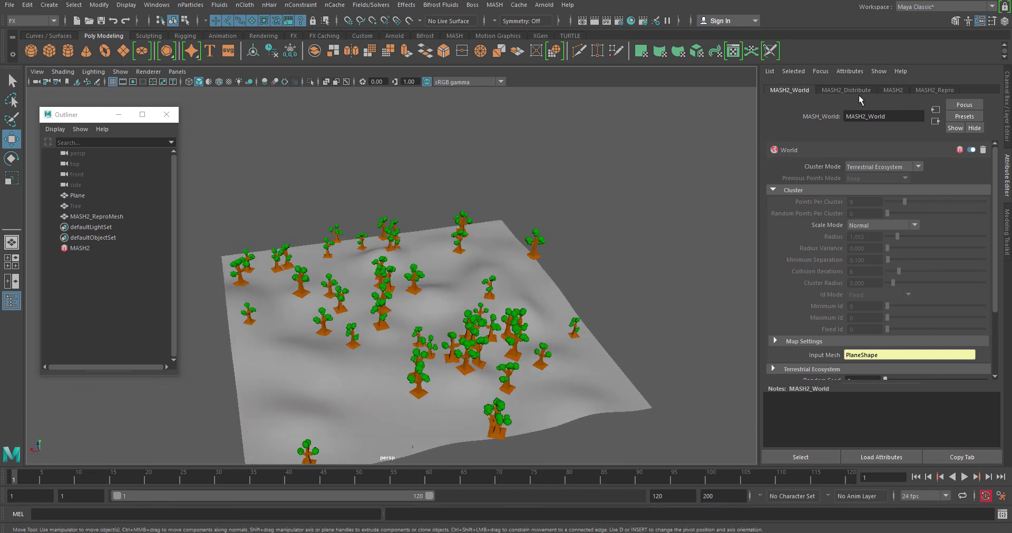
# Step: Raise the Distribute node's number of points to 100 and return to the World node's attributes
pyautogui.click(832, 90)
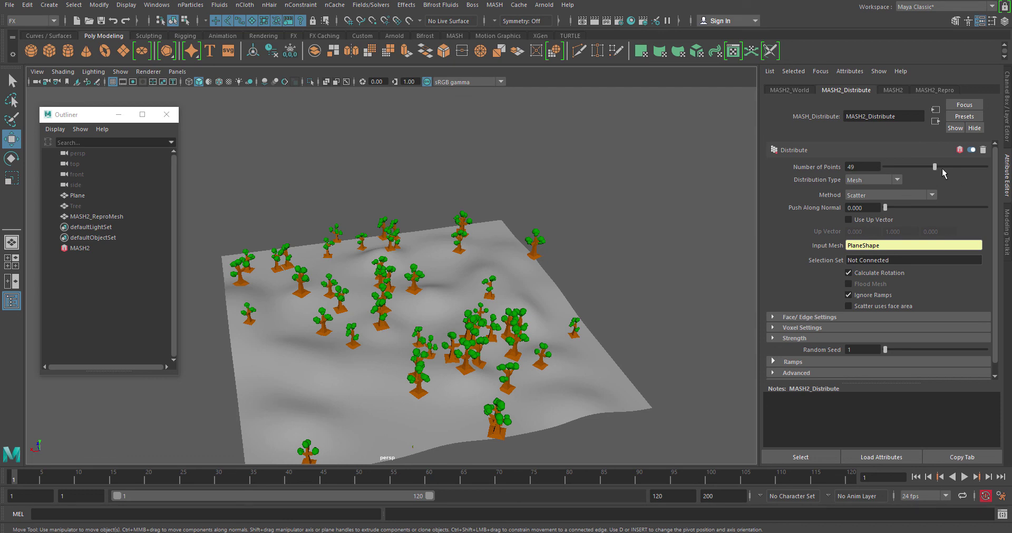
pyautogui.moveTo(934, 166); pyautogui.dragTo(992, 167)
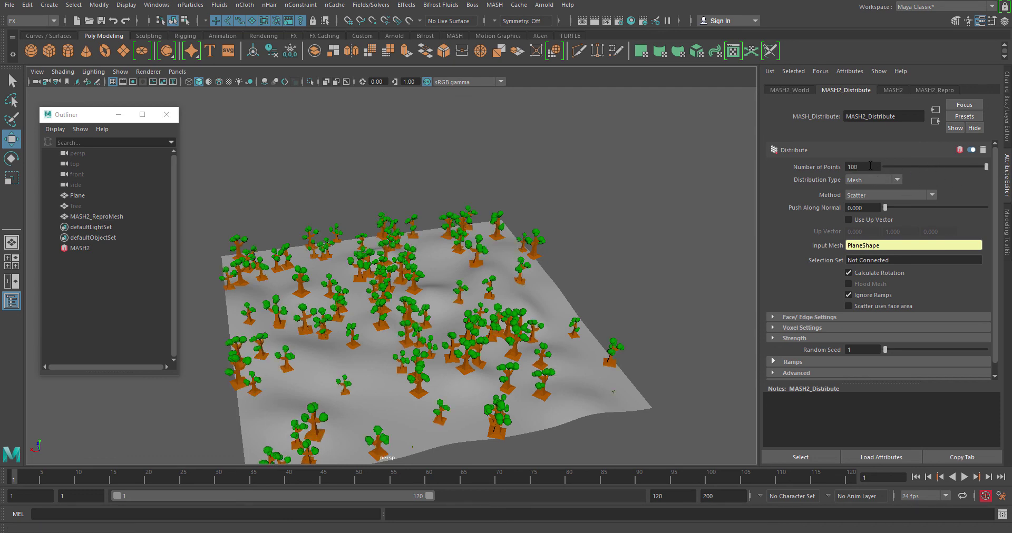
pyautogui.click(789, 90)
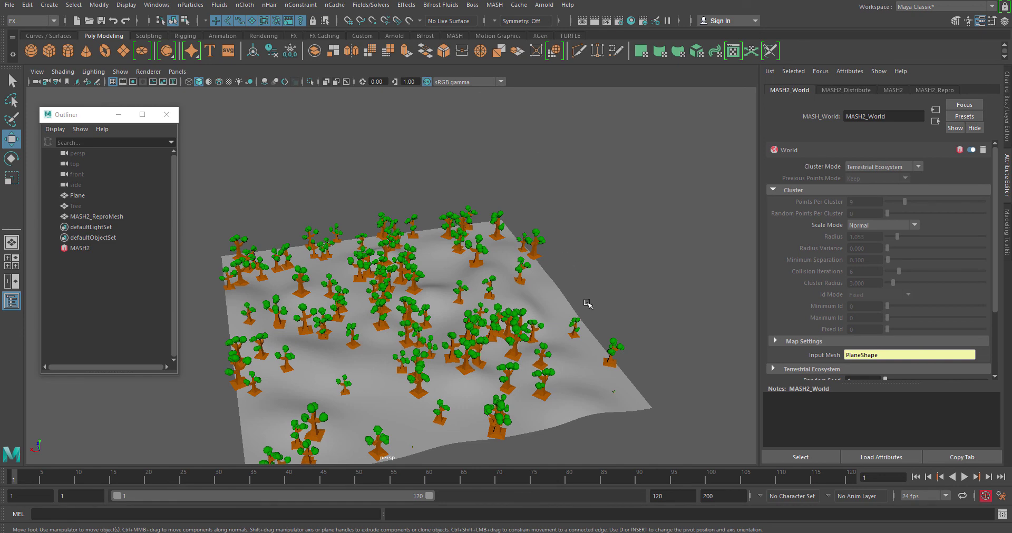
pyautogui.keyDown('alt'); pyautogui.moveTo(477, 307); pyautogui.dragTo(518, 258, button='middle'); pyautogui.keyUp('alt')
pyautogui.keyDown('alt'); pyautogui.moveTo(547, 321); pyautogui.dragTo(531, 320); pyautogui.keyUp('alt')
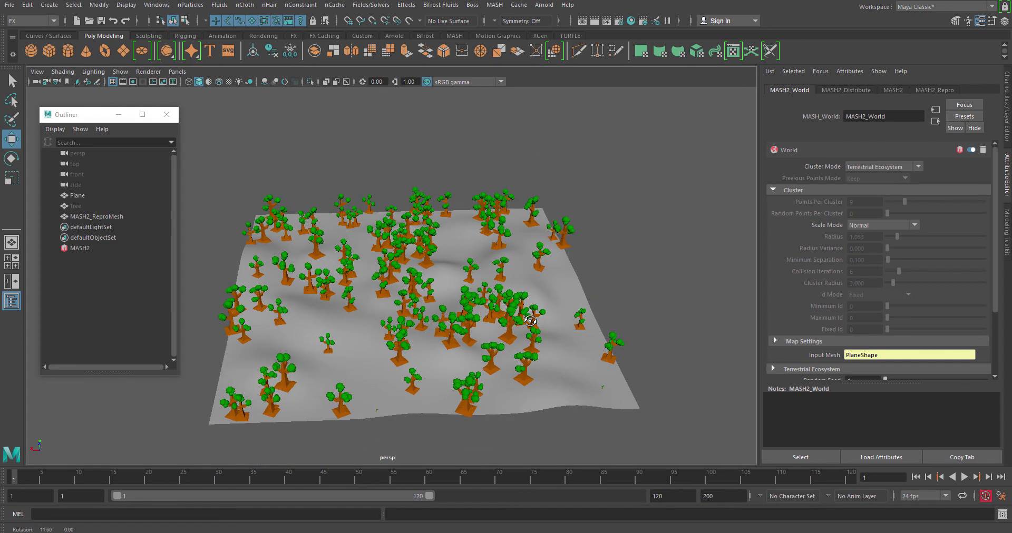